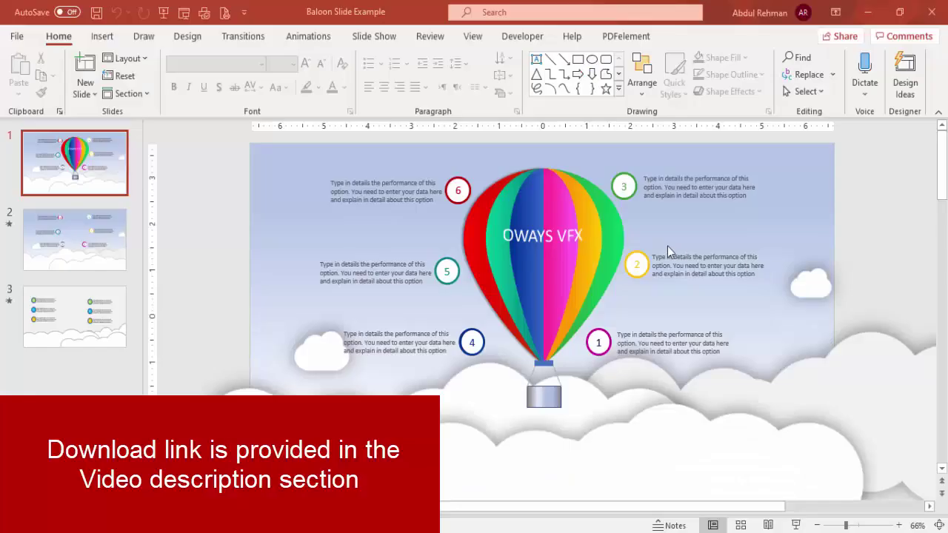
# Copy the rainbow balloon group and switch to the Hot Air Balloon presentation.
pyautogui.click(539, 174)
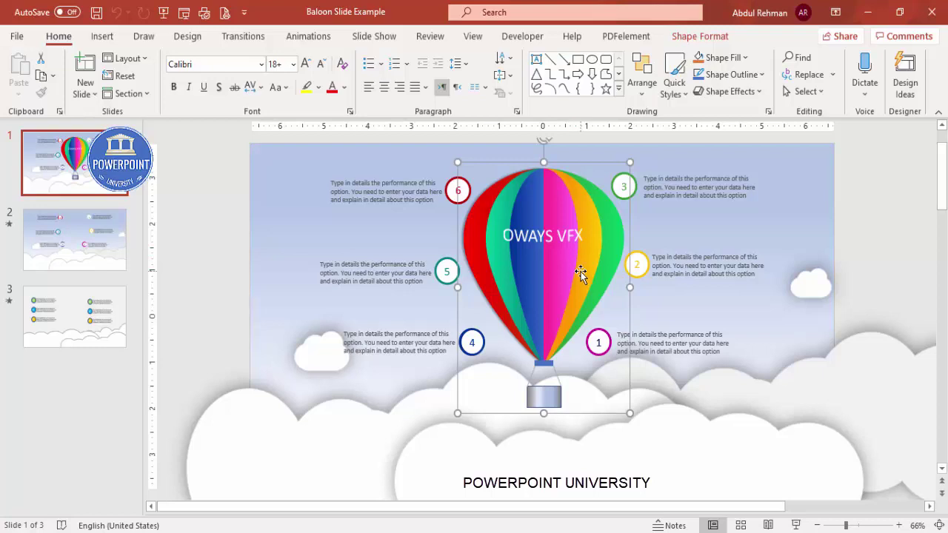
pyautogui.hotkey('ctrl', 'c')
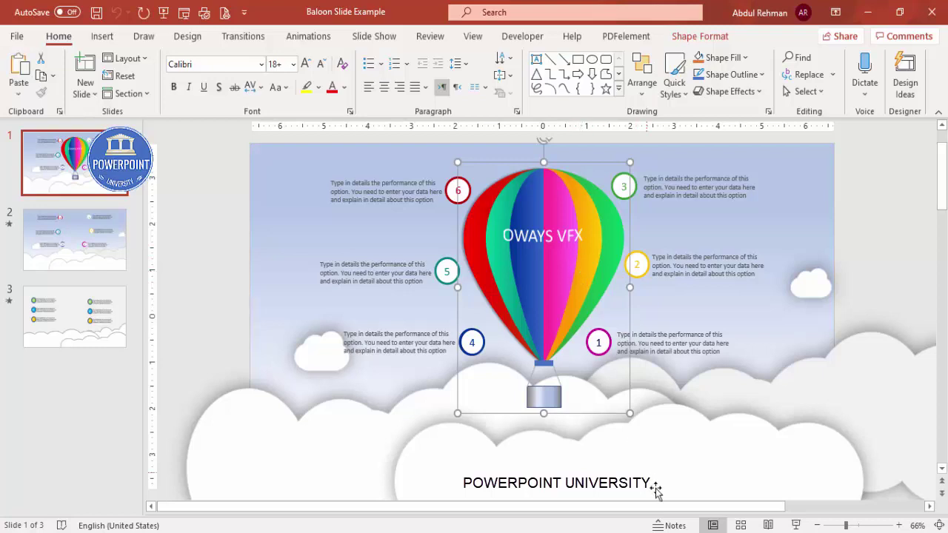
pyautogui.click(571, 509)
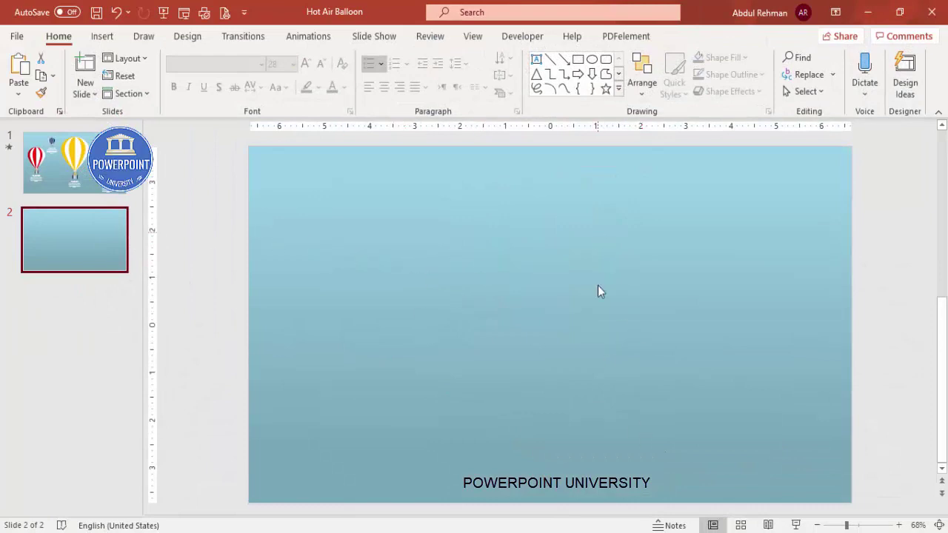
# Paste the balloon onto slide 2 using the destination theme and nudge it into place.
pyautogui.rightClick(523, 269)
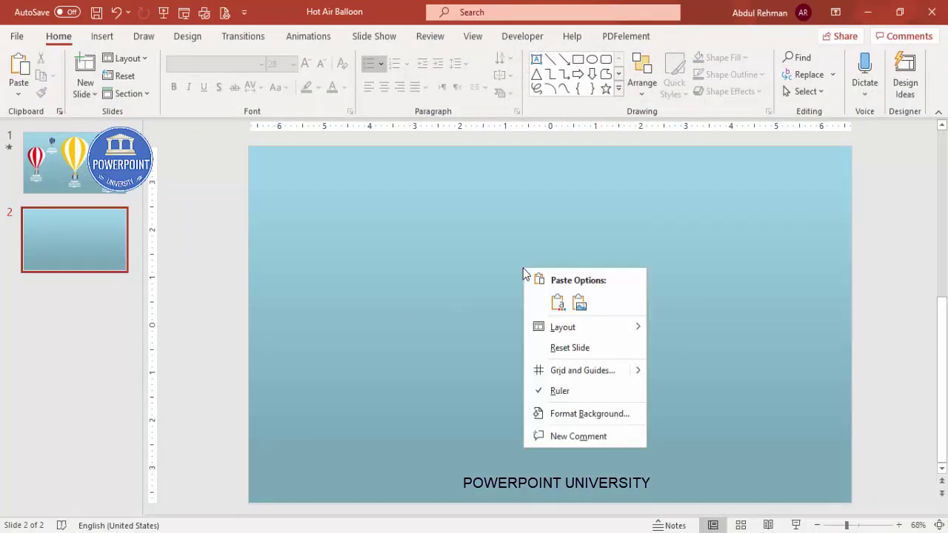
pyautogui.click(559, 305)
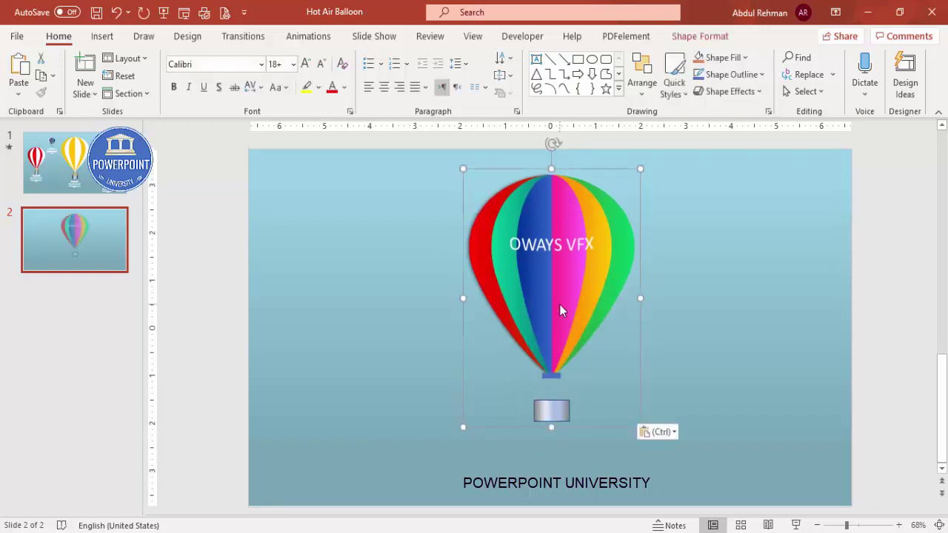
pyautogui.moveTo(598, 254); pyautogui.dragTo(584, 275)
# Delete the balloon's OWAYS VFX label and reselect the balloon group.
pyautogui.click(570, 265)
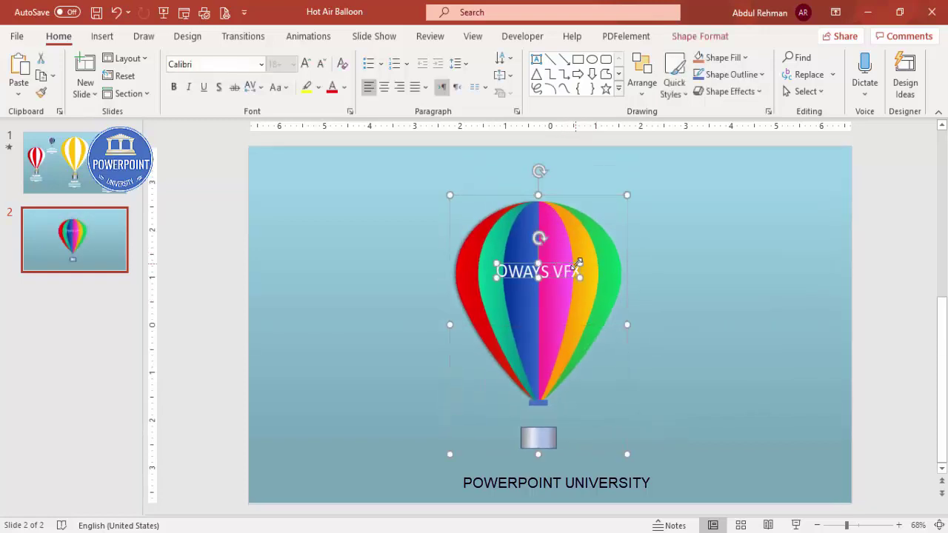
pyautogui.press('Delete')
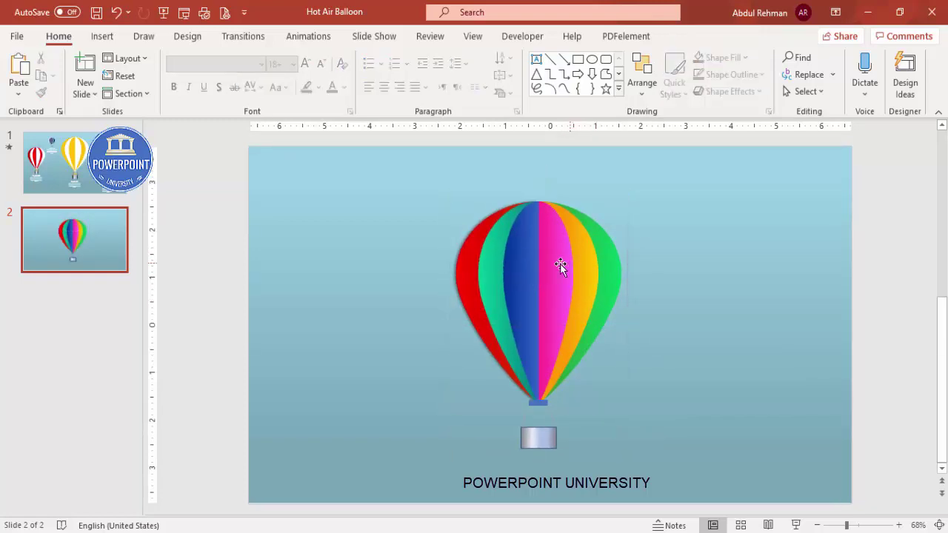
pyautogui.click(563, 257)
pyautogui.rightClick(563, 256)
# Give the rightmost stripe a solid white fill and the orange stripe solid gold.
pyautogui.press('Escape')
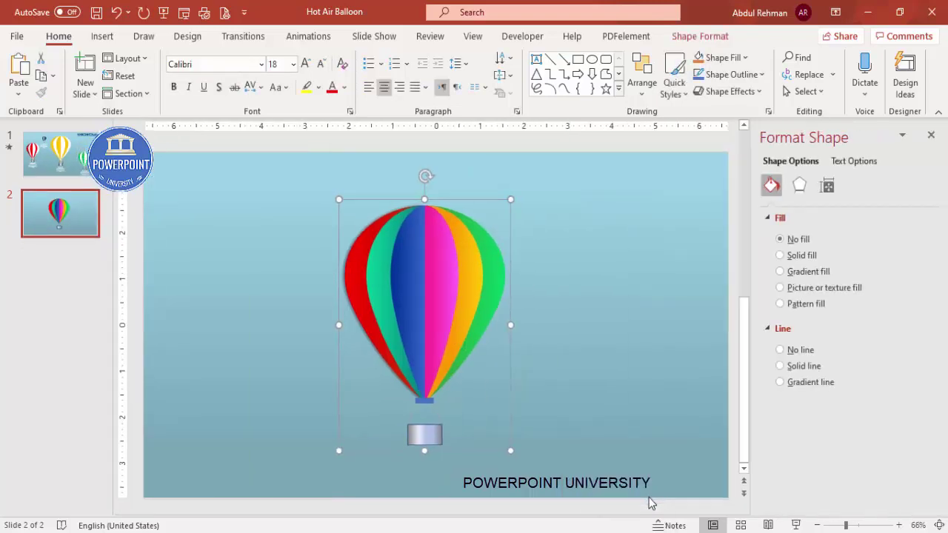
pyautogui.click(493, 265)
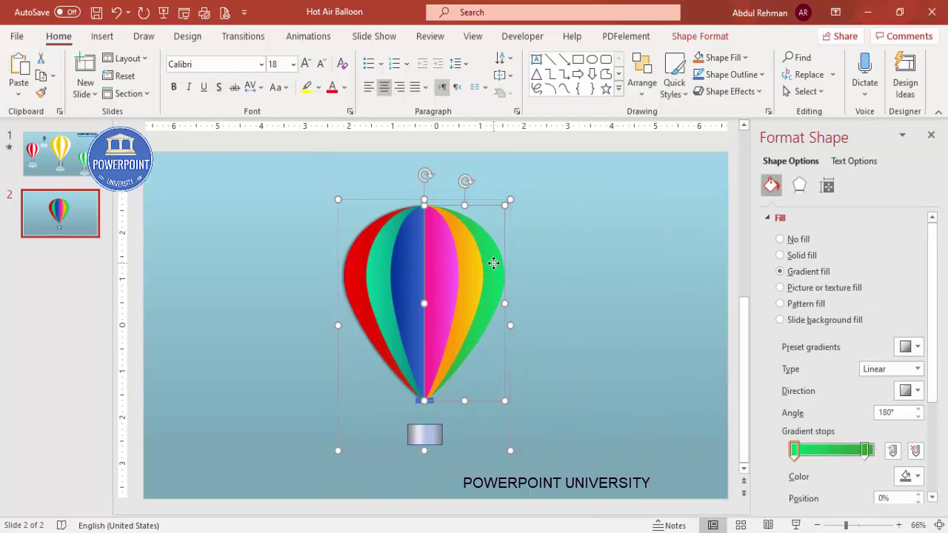
pyautogui.click(801, 255)
pyautogui.click(908, 347)
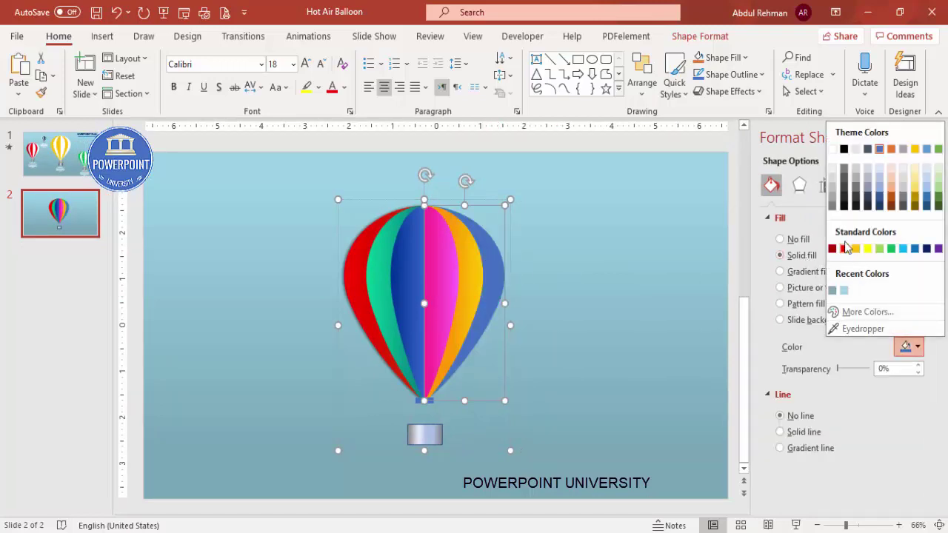
pyautogui.click(833, 150)
pyautogui.click(465, 265)
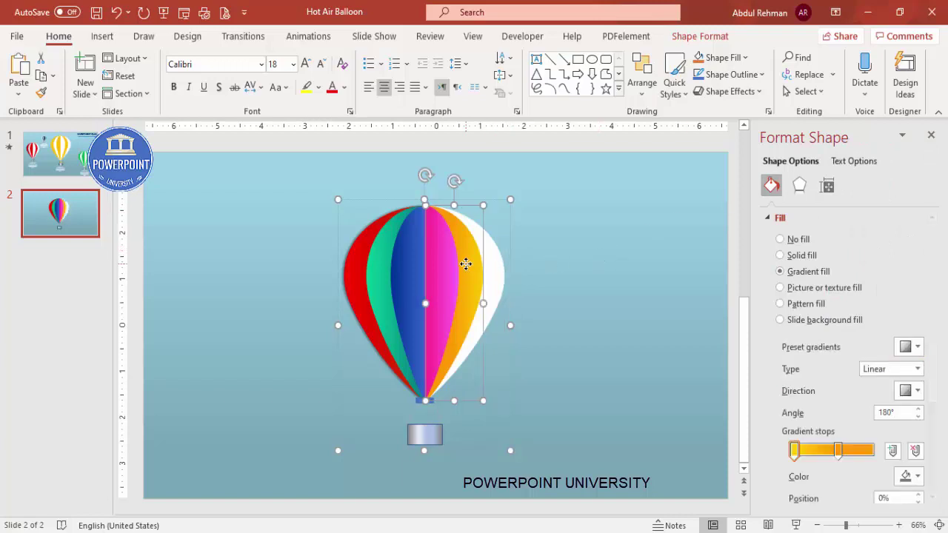
pyautogui.click(802, 254)
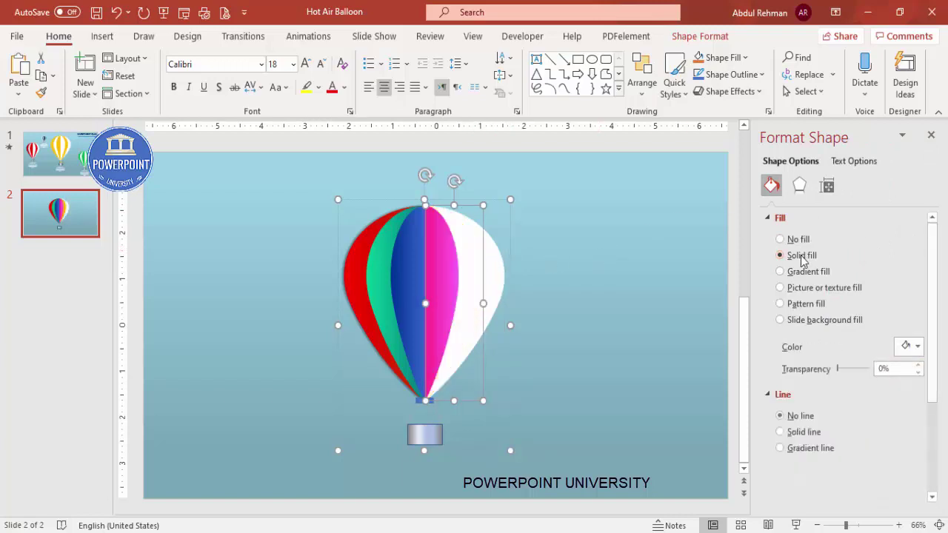
pyautogui.click(908, 346)
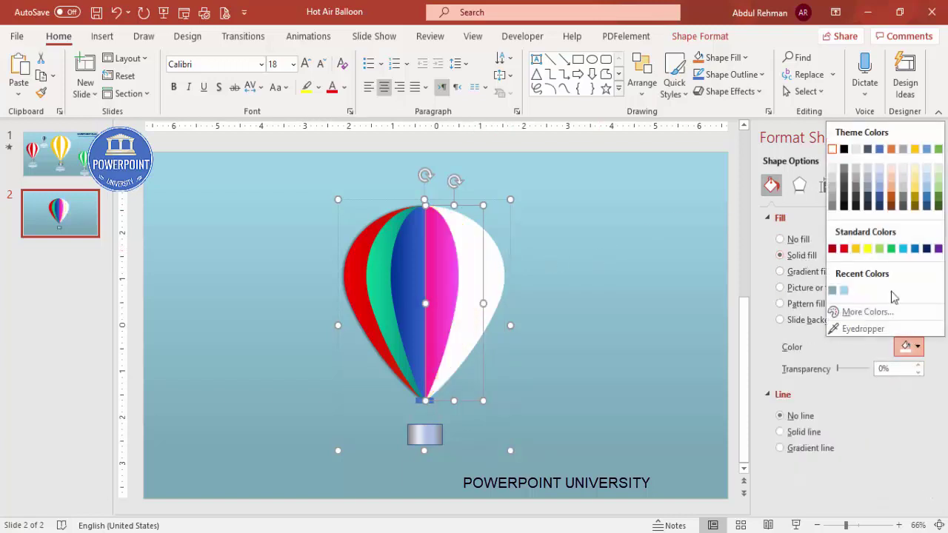
pyautogui.click(857, 250)
# Fill the pink stripe white and the blue middle stripe gold.
pyautogui.click(445, 263)
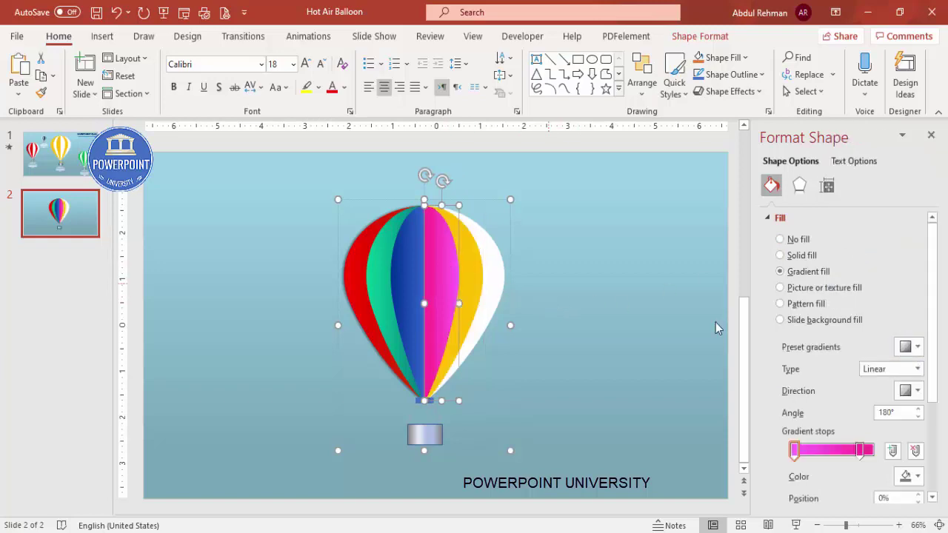
pyautogui.click(815, 256)
pyautogui.click(908, 346)
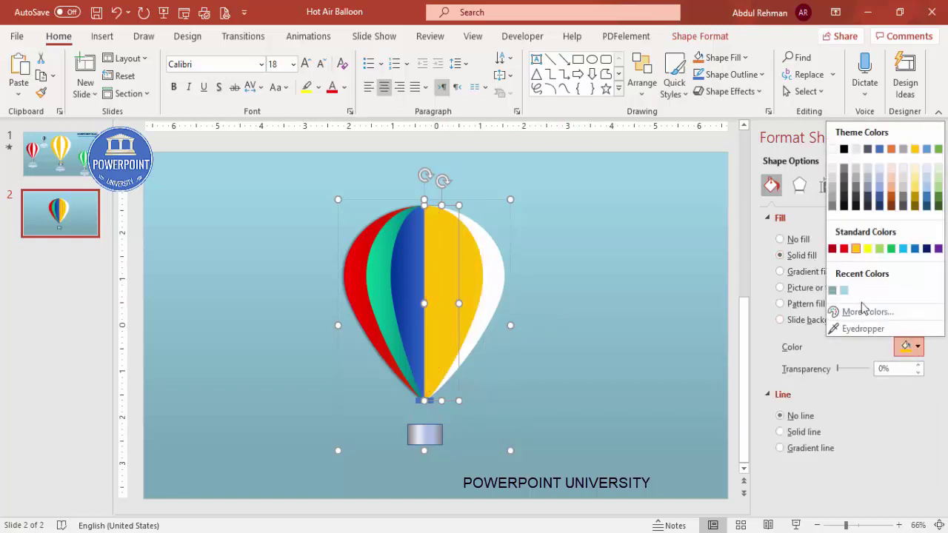
pyautogui.click(831, 149)
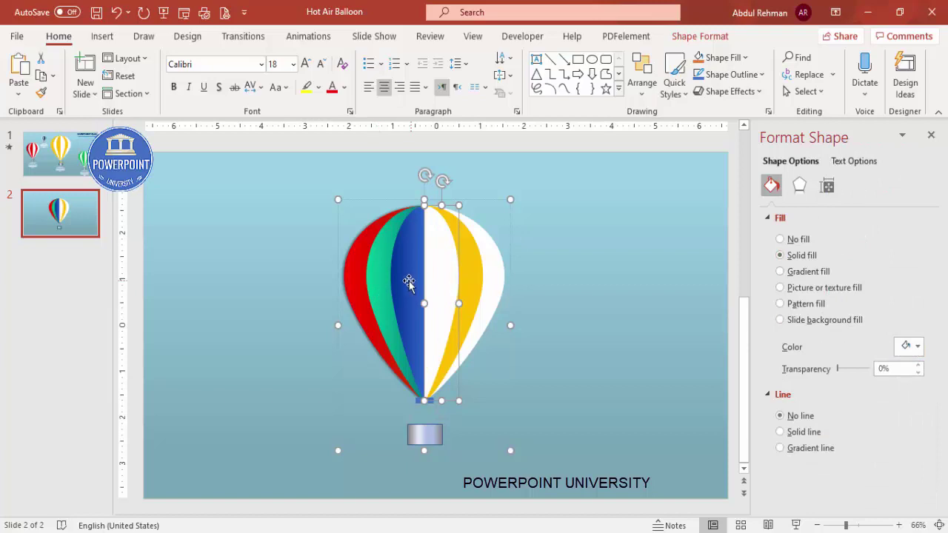
pyautogui.click(409, 280)
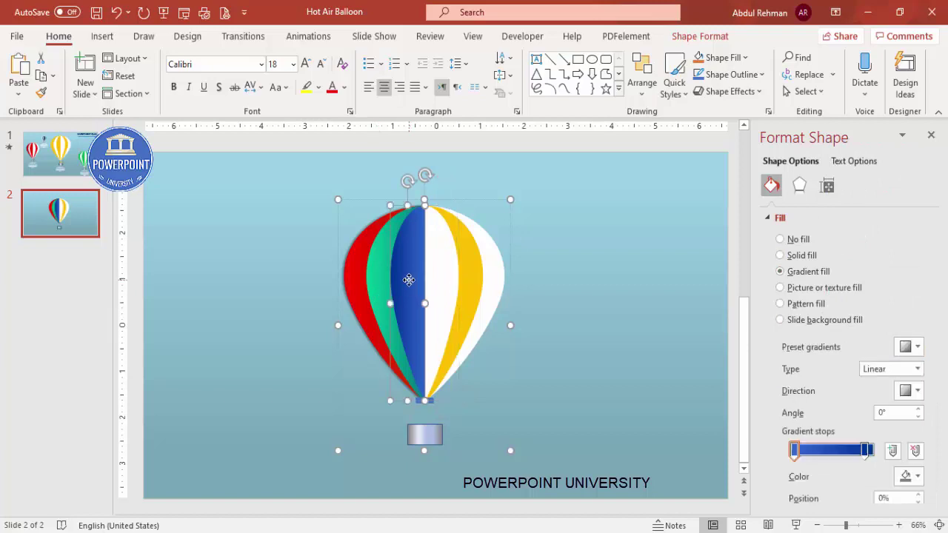
pyautogui.click(793, 257)
pyautogui.click(918, 346)
pyautogui.click(844, 249)
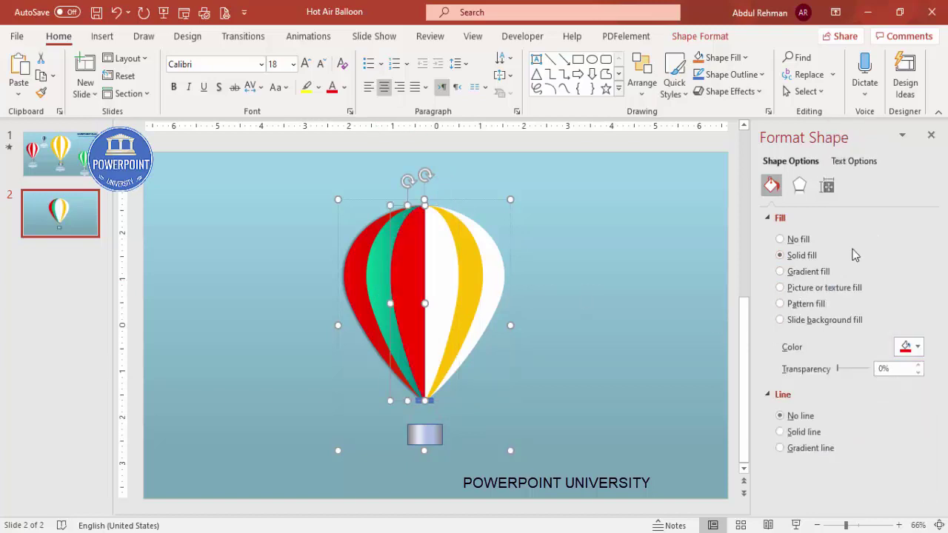
pyautogui.click(911, 347)
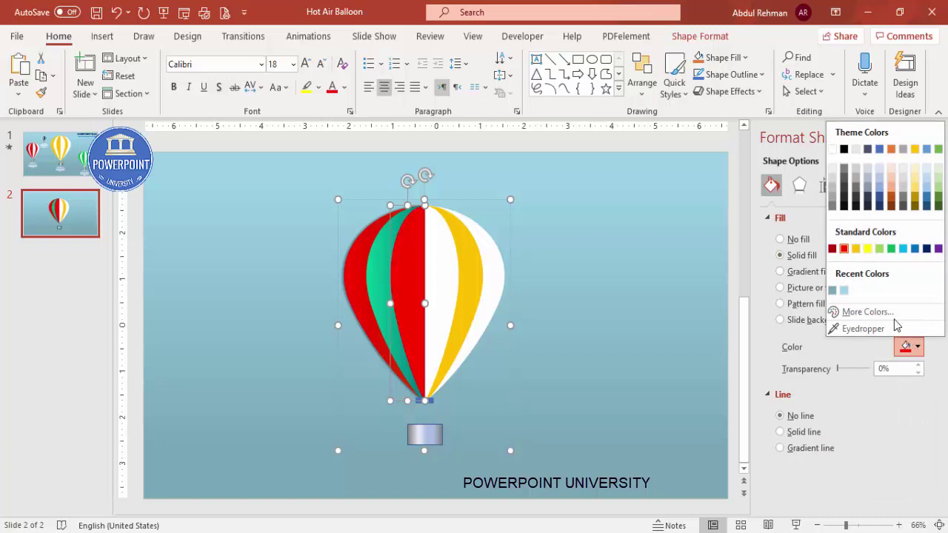
pyautogui.click(856, 249)
# Fill the green stripe white and the left red stripe gold.
pyautogui.click(378, 275)
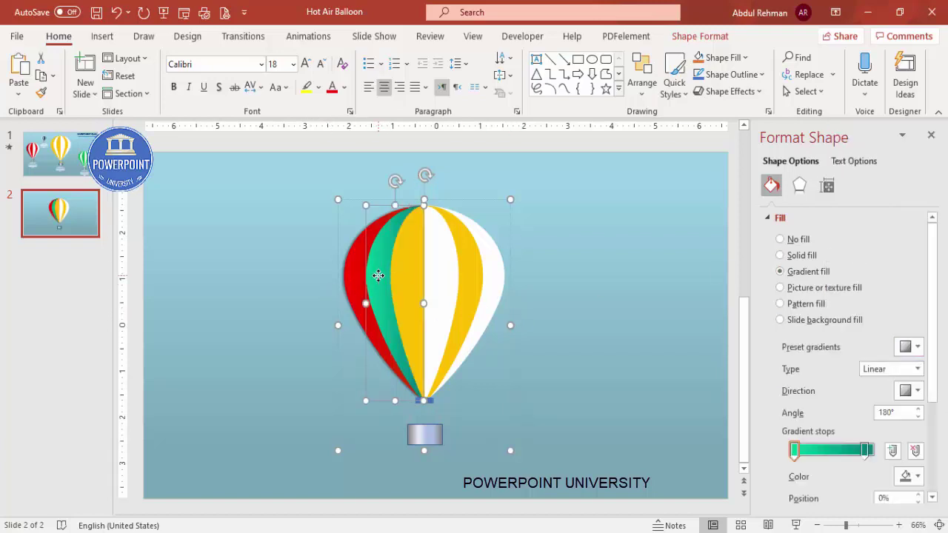
pyautogui.click(812, 258)
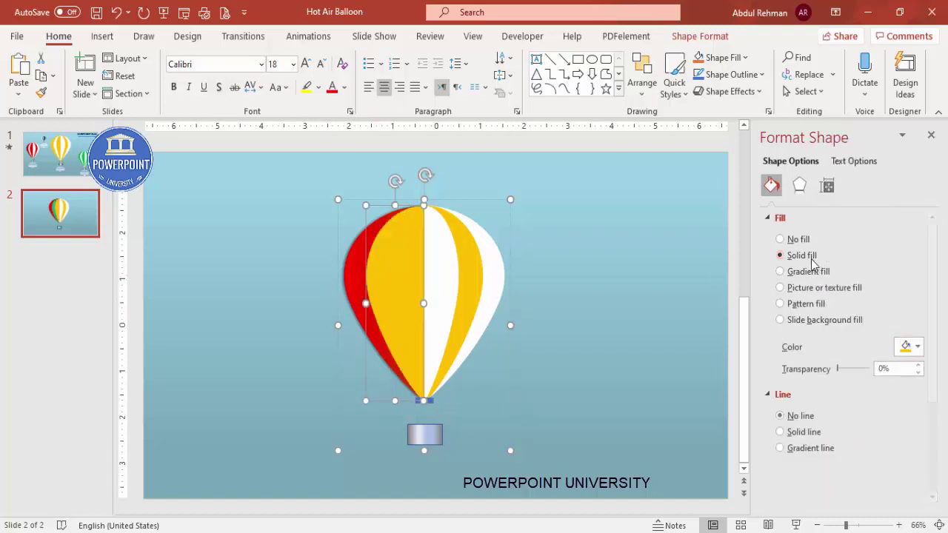
pyautogui.click(917, 348)
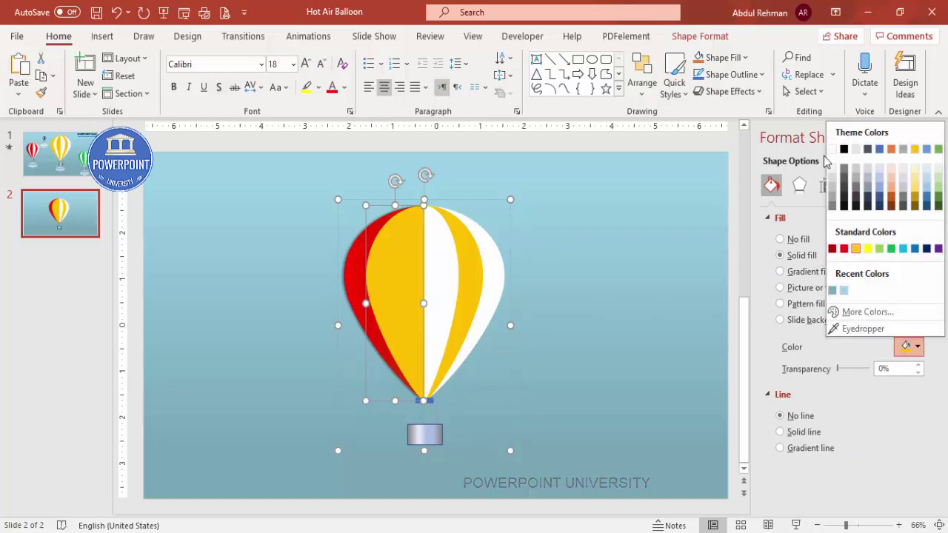
pyautogui.click(832, 149)
pyautogui.click(354, 262)
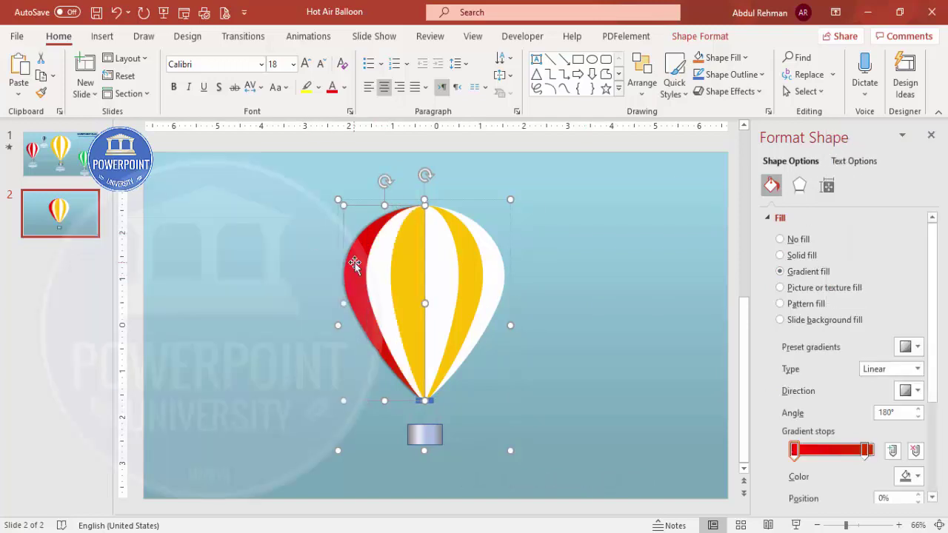
pyautogui.click(804, 256)
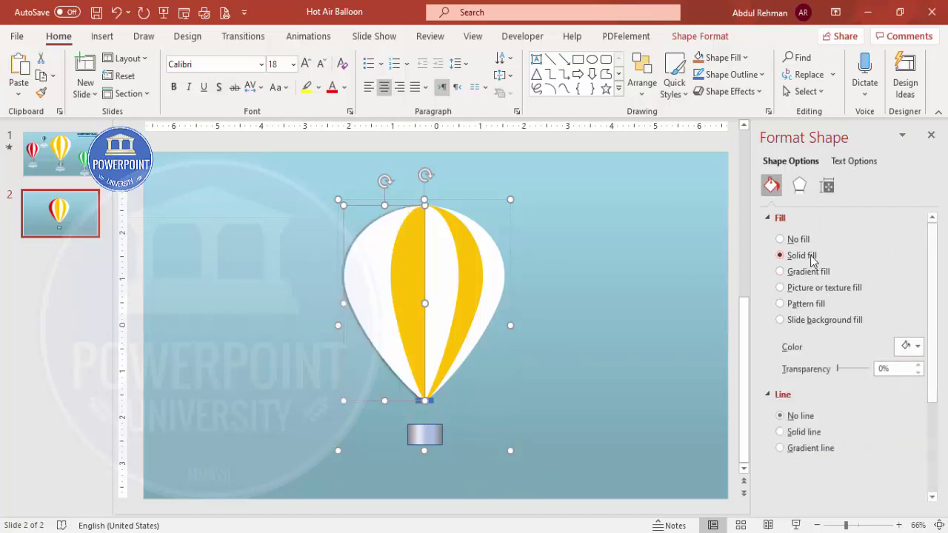
pyautogui.click(917, 346)
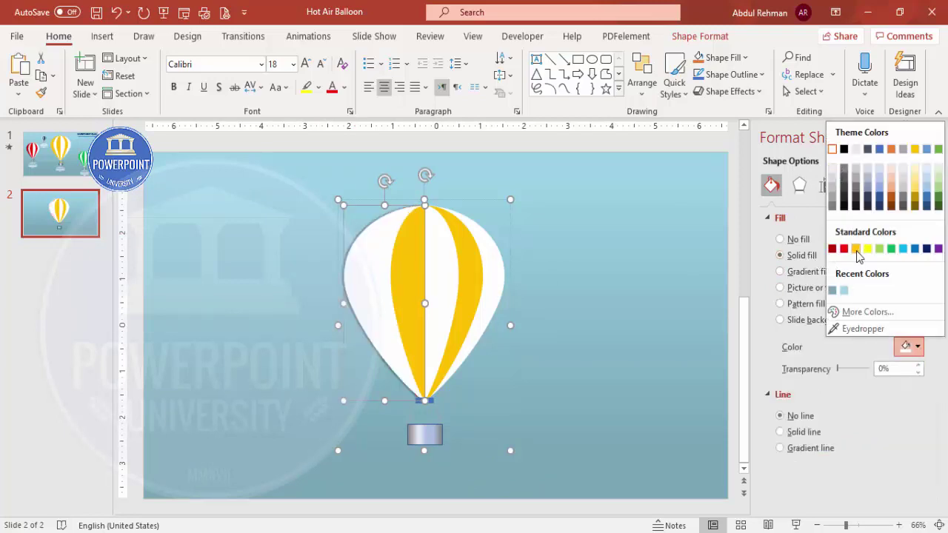
pyautogui.click(856, 249)
pyautogui.click(427, 399)
pyautogui.click(425, 400)
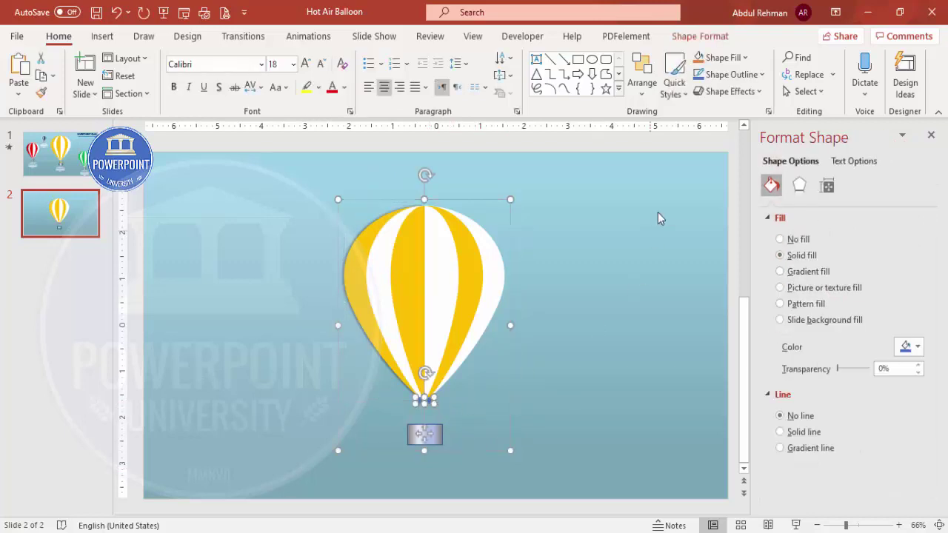
# Fill the small neck shape white and remove the basket's outline.
pyautogui.click(729, 57)
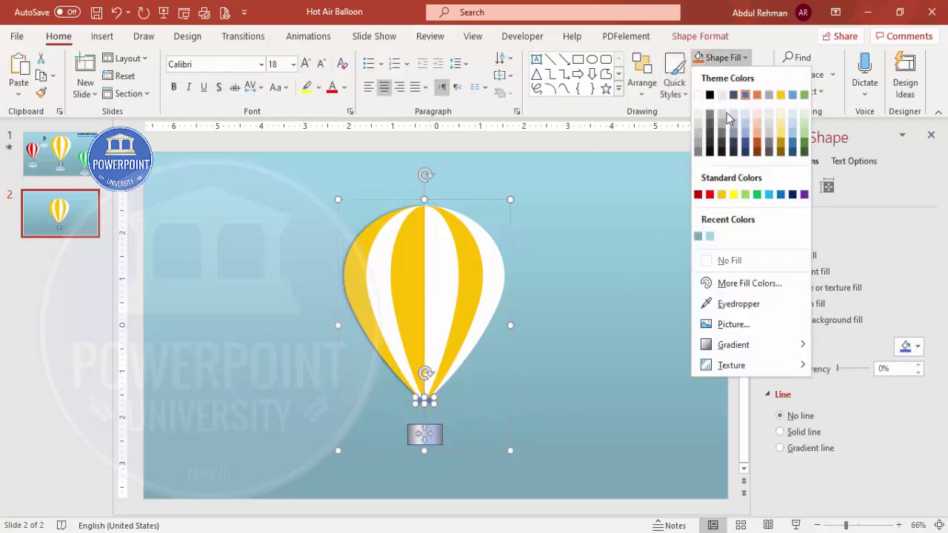
pyautogui.click(698, 95)
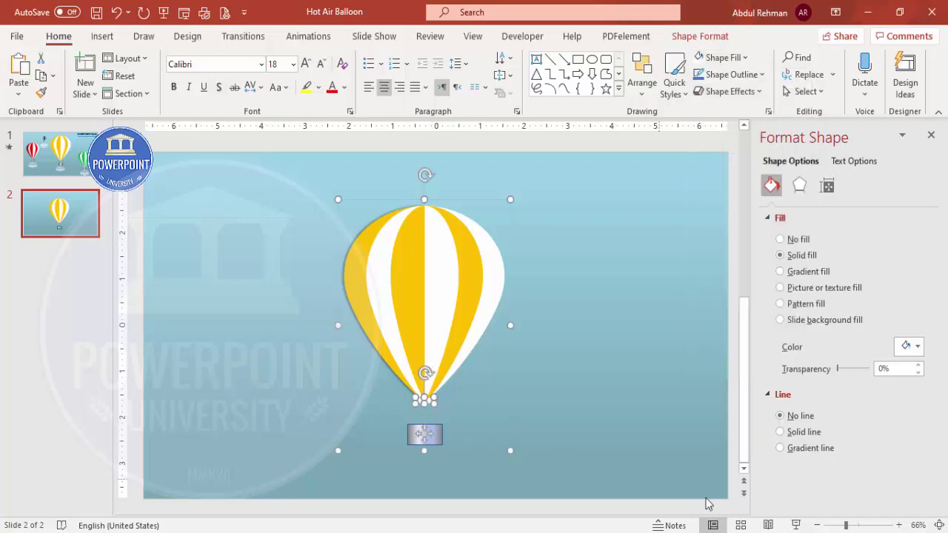
pyautogui.click(871, 526)
pyautogui.click(466, 426)
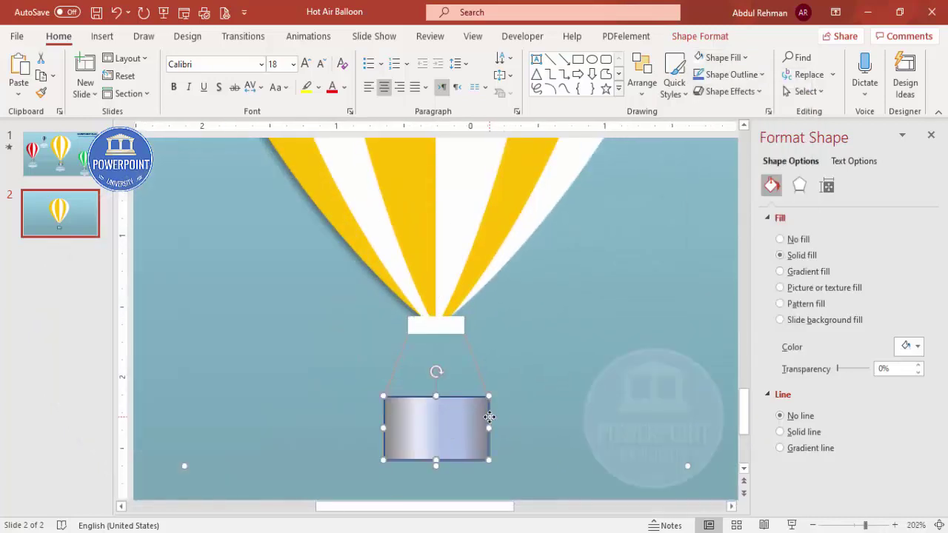
pyautogui.click(737, 80)
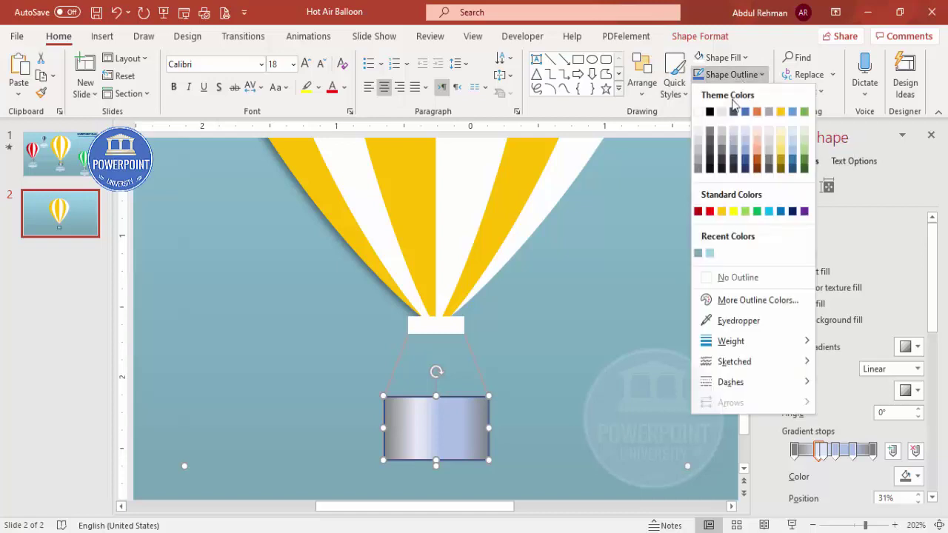
pyautogui.click(733, 280)
# Set the basket gradient's first and last stops to black.
pyautogui.click(794, 450)
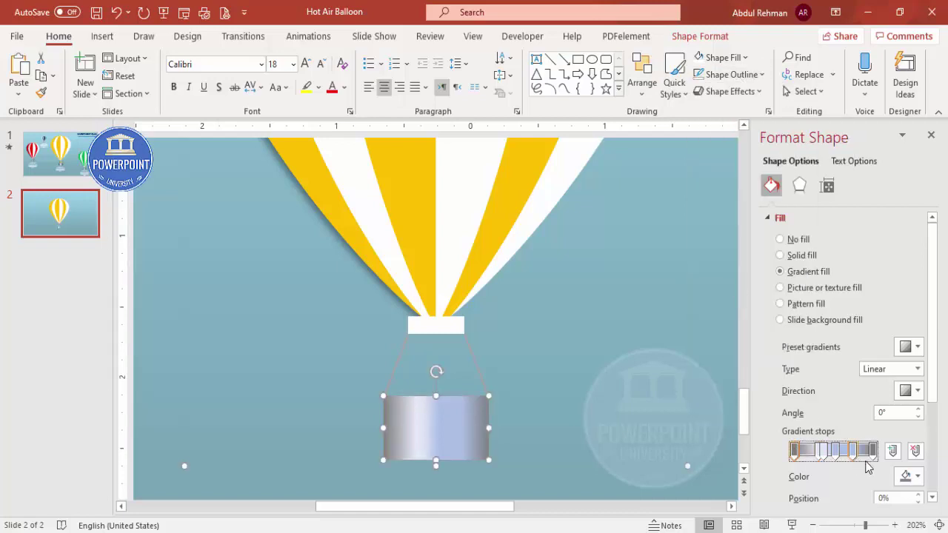
pyautogui.click(910, 476)
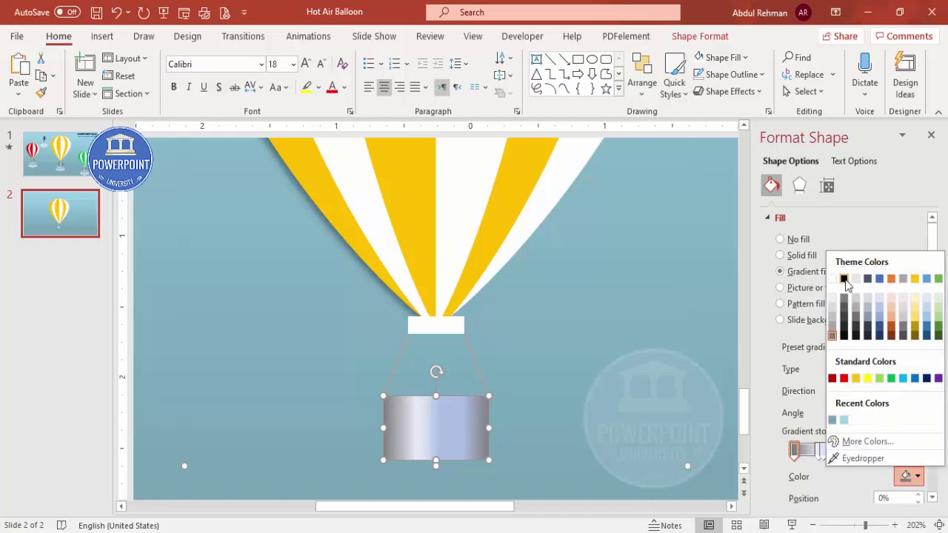
pyautogui.click(843, 279)
pyautogui.click(873, 450)
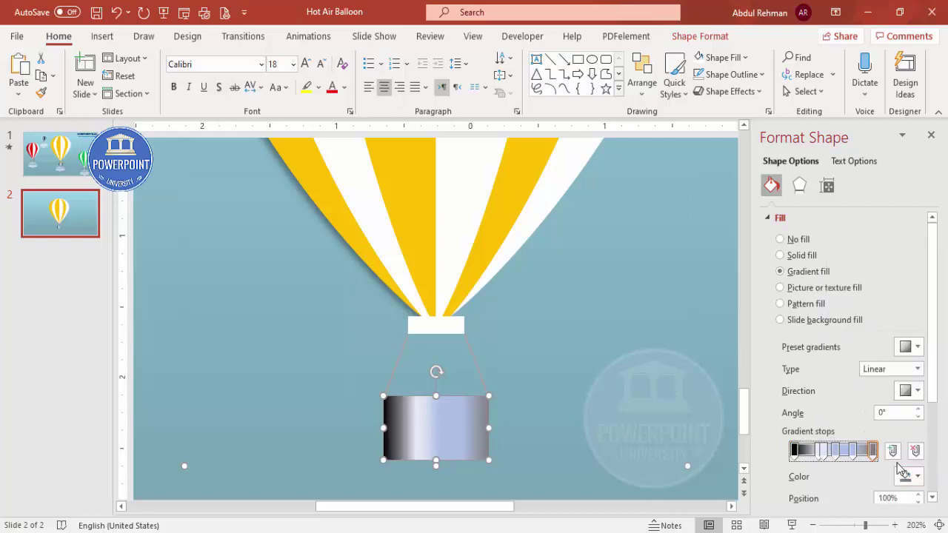
pyautogui.click(910, 475)
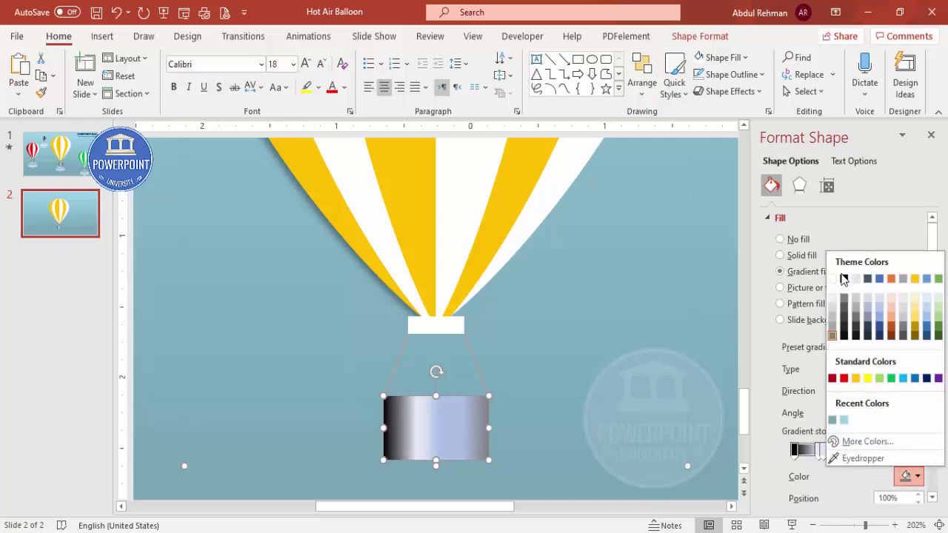
pyautogui.click(843, 279)
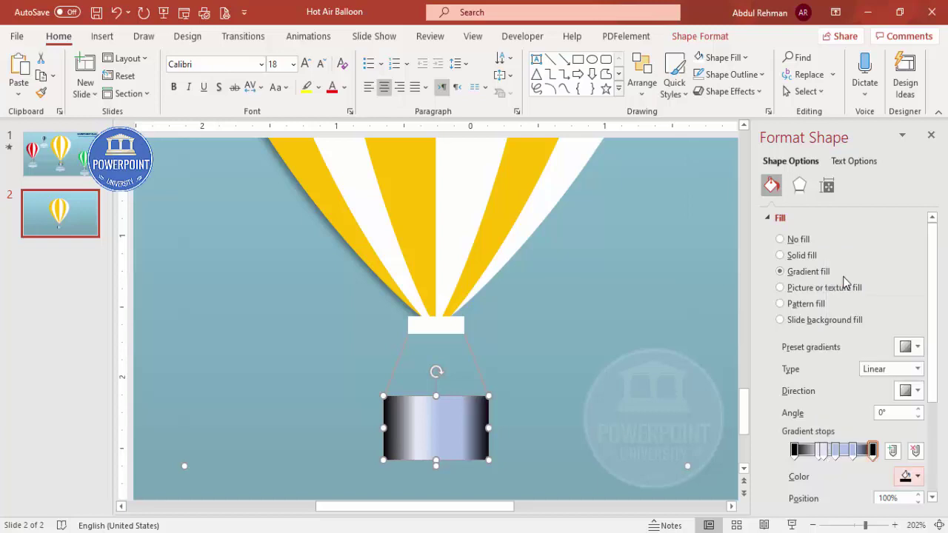
pyautogui.click(400, 360)
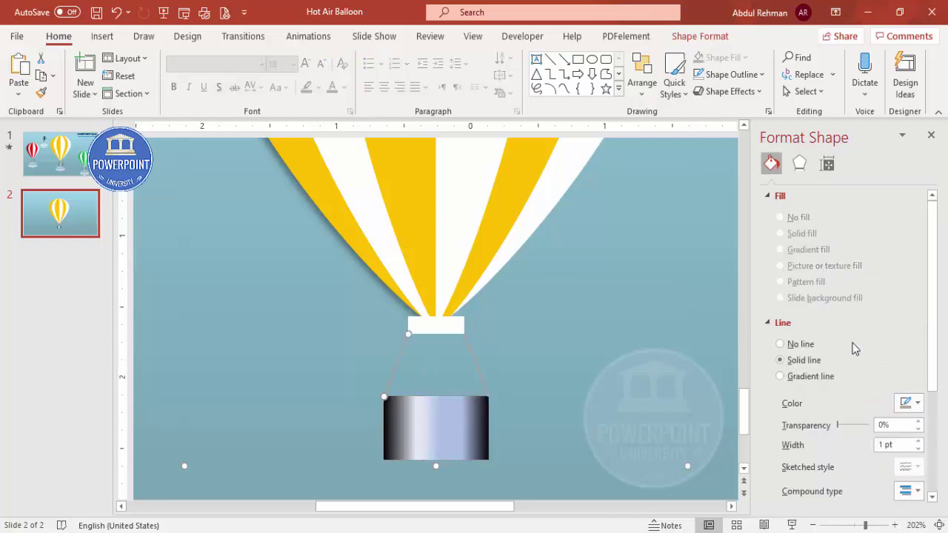
# Give both the left and right basket ropes a black outline.
pyautogui.click(731, 74)
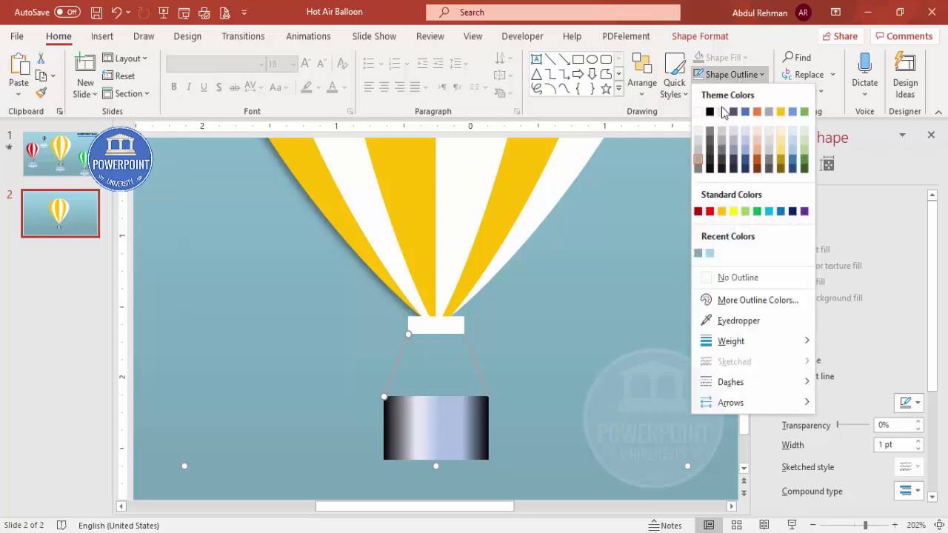
pyautogui.click(710, 112)
pyautogui.click(475, 360)
pyautogui.click(698, 74)
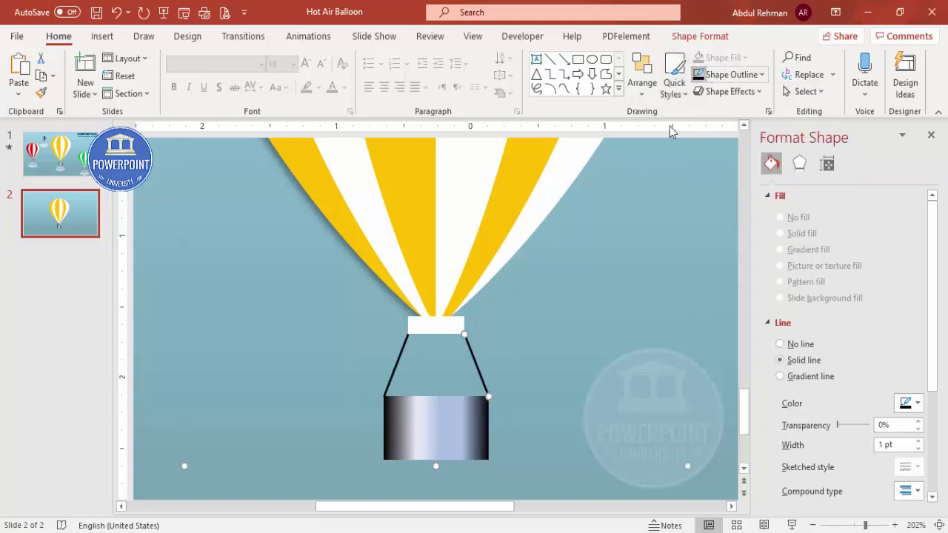
pyautogui.click(607, 329)
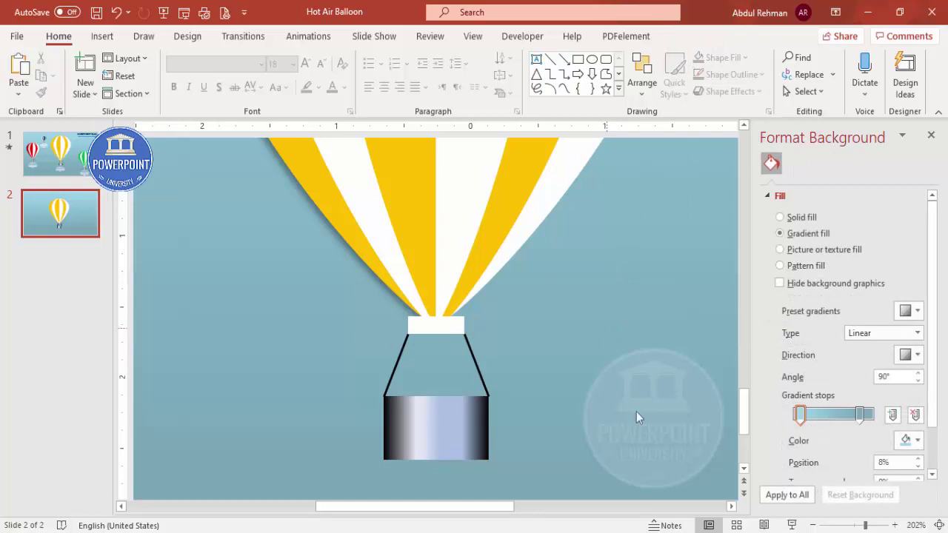
# Fit the whole slide in the window and check the balloon's pieces together.
pyautogui.click(938, 525)
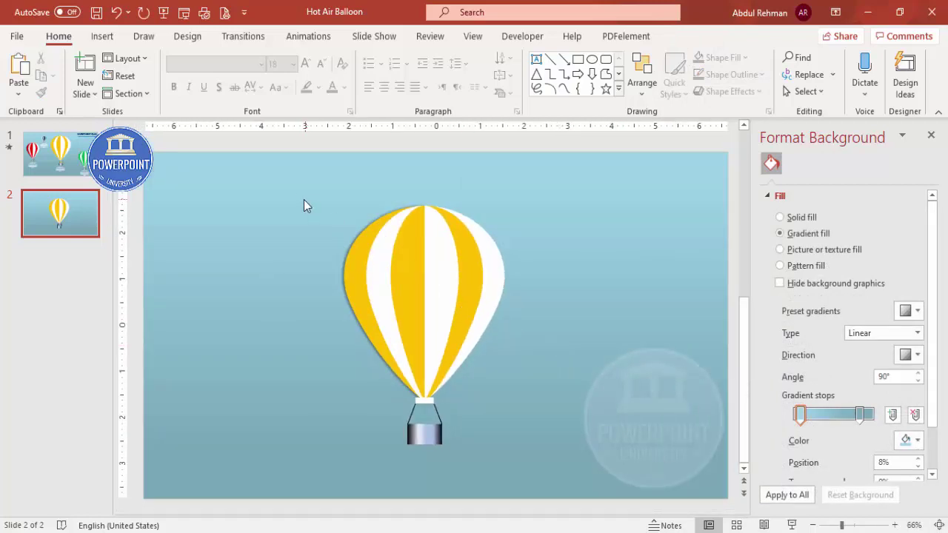
pyautogui.moveTo(279, 176); pyautogui.dragTo(522, 472)
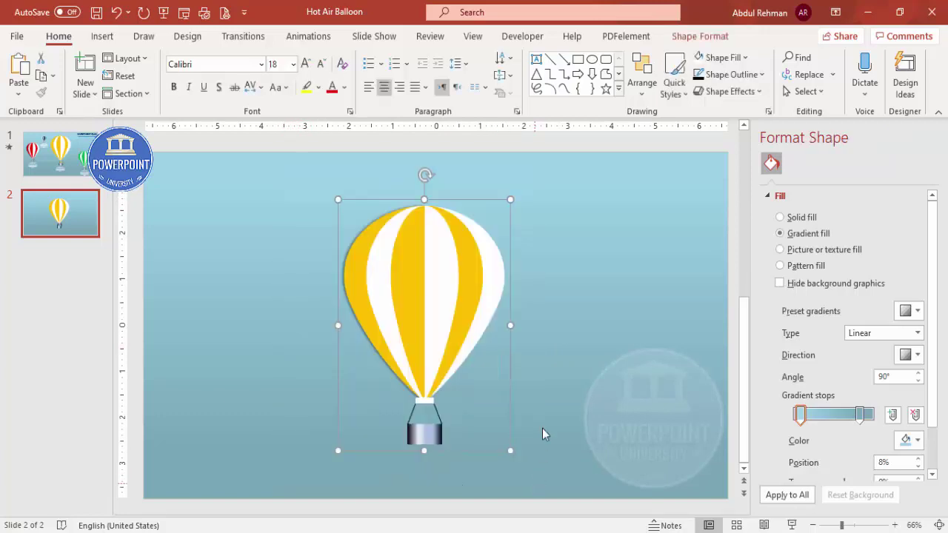
pyautogui.click(560, 380)
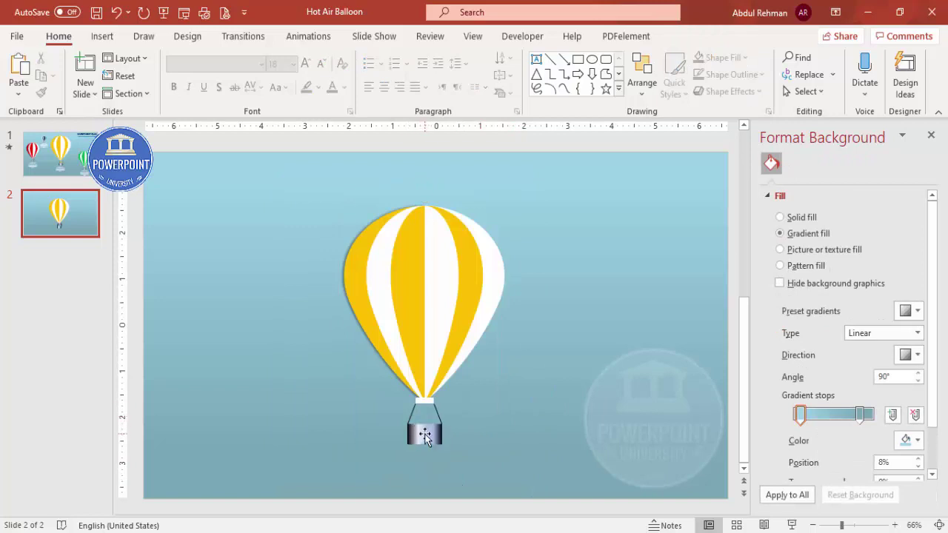
# Insert the gold dollar-sign picture from this device onto slide 2.
pyautogui.click(102, 37)
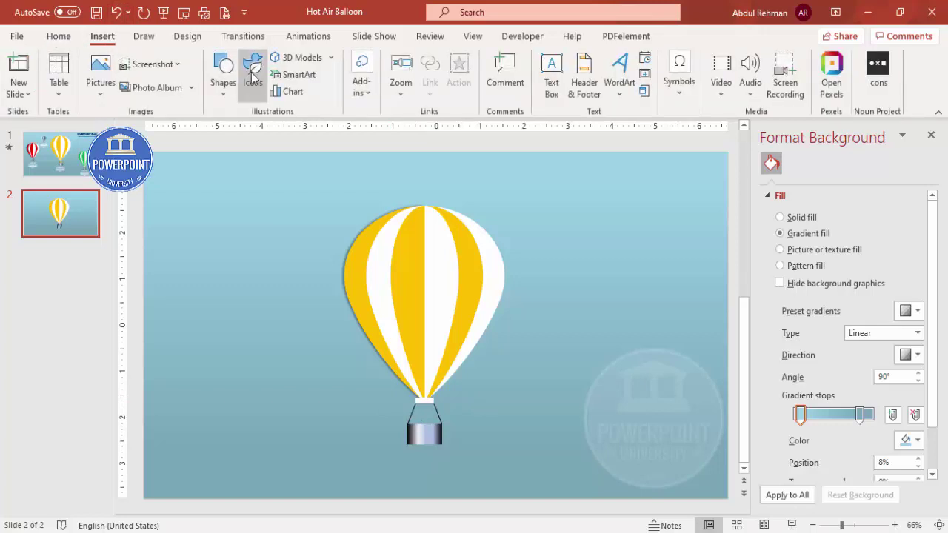
pyautogui.click(99, 94)
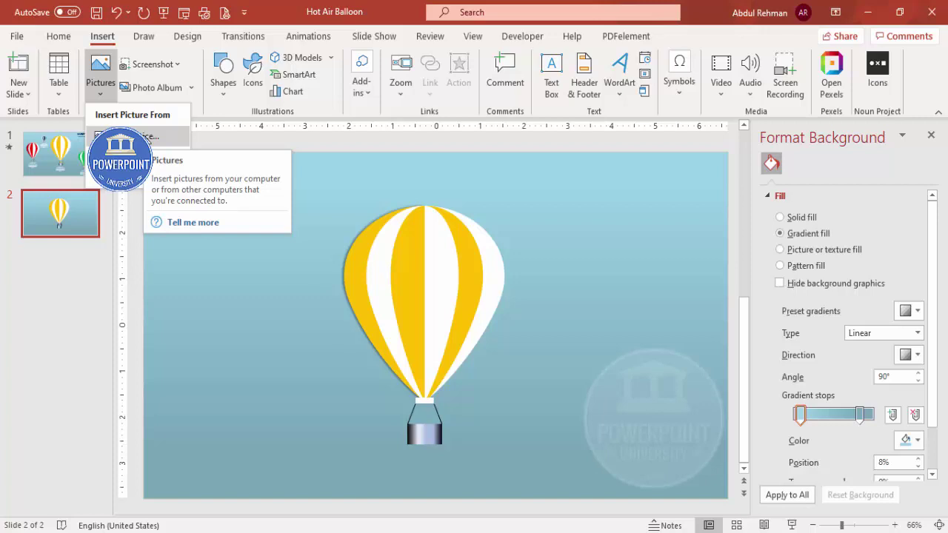
pyautogui.click(125, 136)
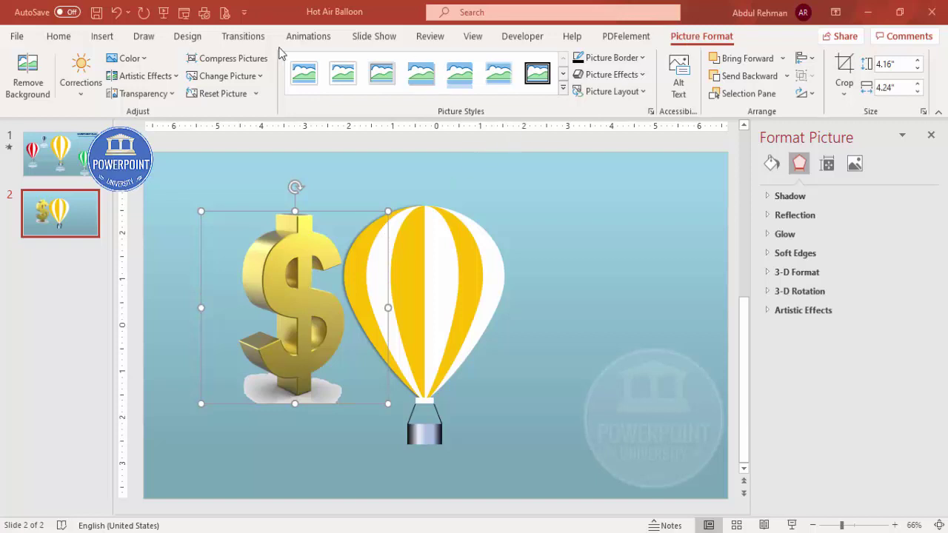
# Compress all pictures to E-mail (96 ppi) resolution and shrink the dollar picture.
pyautogui.click(224, 61)
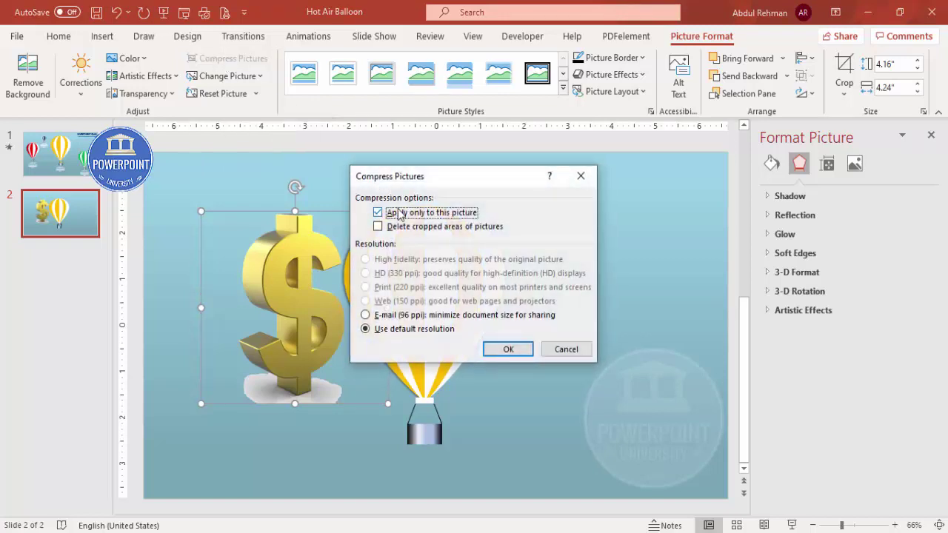
pyautogui.click(365, 316)
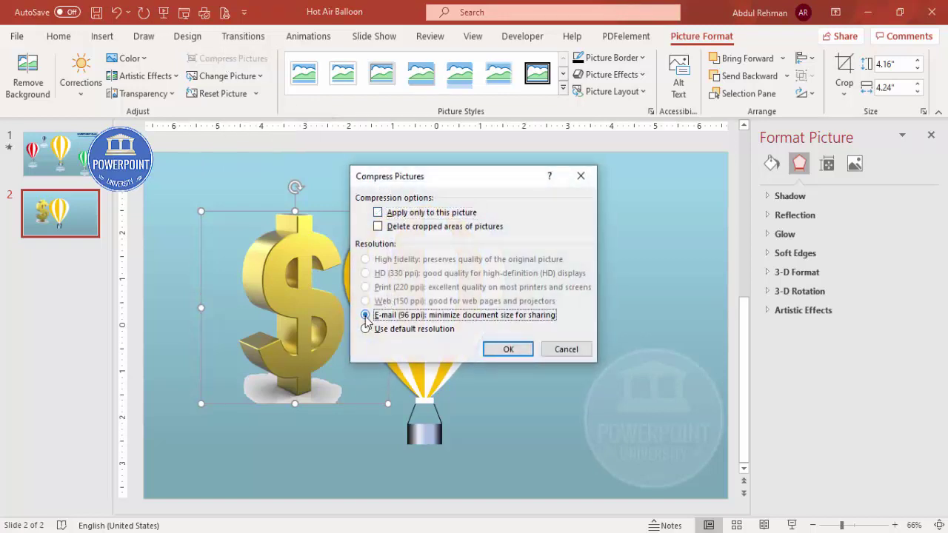
pyautogui.click(508, 351)
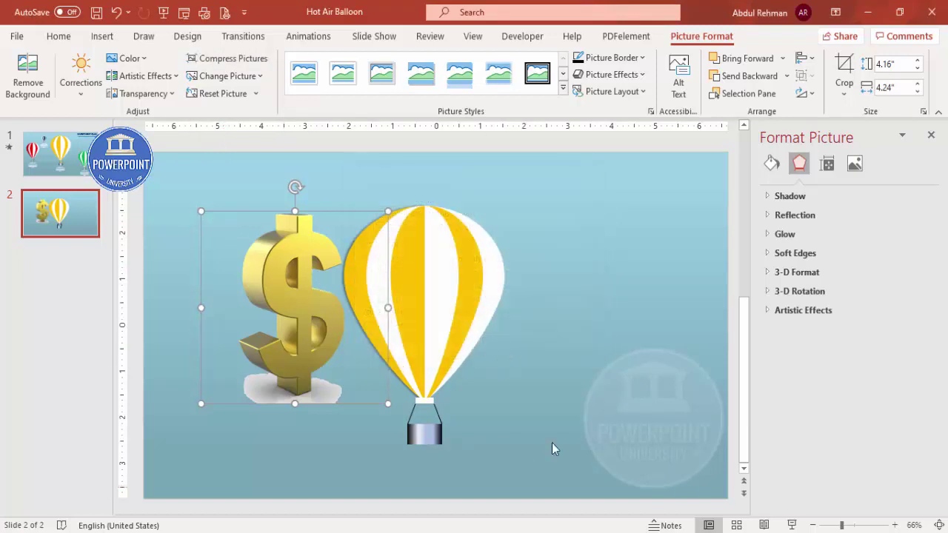
pyautogui.moveTo(200, 212); pyautogui.dragTo(334, 397)
# Shrink the dollar picture into the basket and duplicate it with Ctrl+D.
pyautogui.click(861, 526)
pyautogui.moveTo(461, 322); pyautogui.dragTo(593, 424)
pyautogui.moveTo(527, 384); pyautogui.dragTo(575, 417)
pyautogui.moveTo(601, 453); pyautogui.dragTo(605, 441)
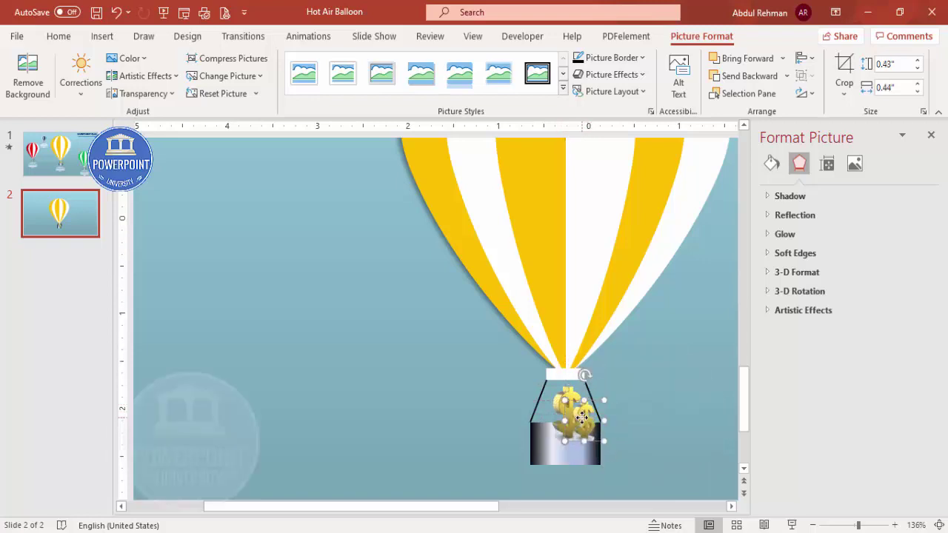
pyautogui.hotkey('ctrl', 'd')
pyautogui.moveTo(603, 431); pyautogui.dragTo(549, 411)
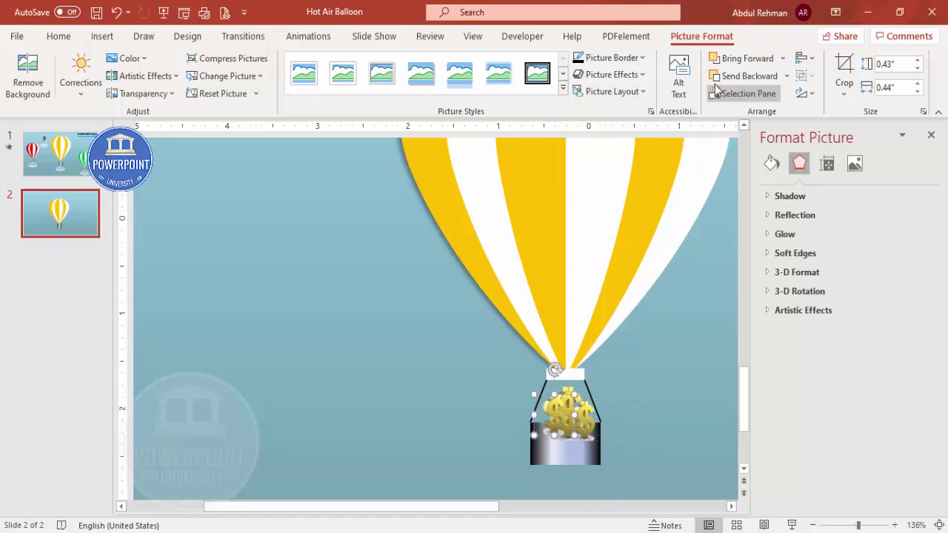
# Arrange the two dollar pictures in the basket and select them together.
pyautogui.click(753, 94)
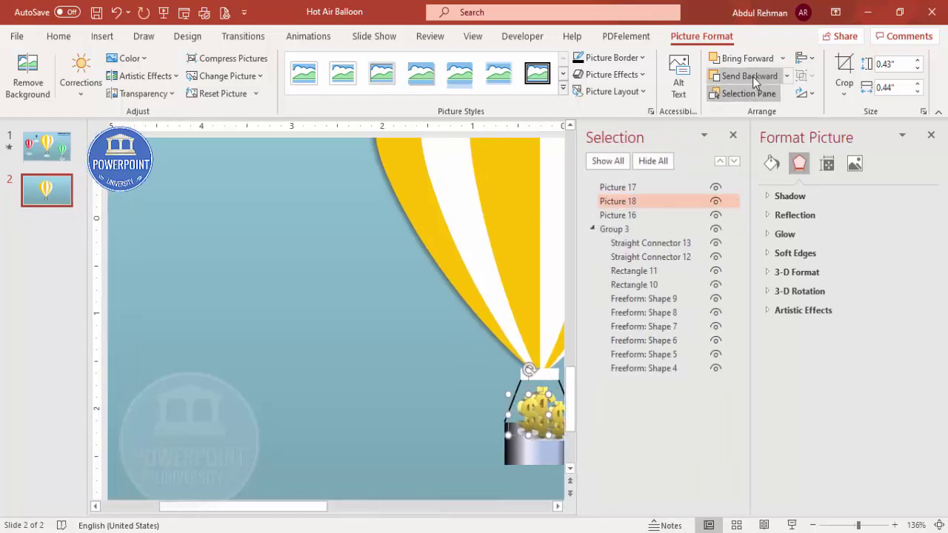
pyautogui.click(733, 135)
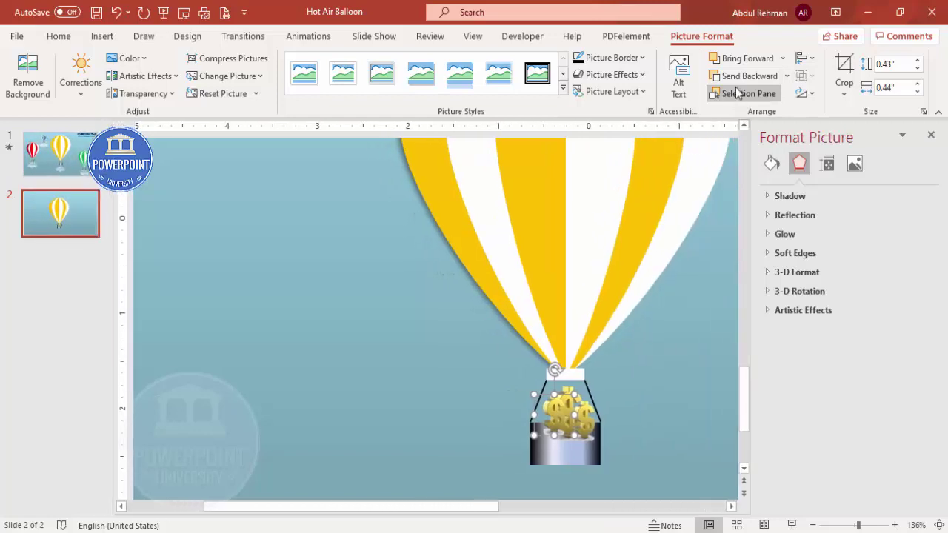
pyautogui.click(620, 426)
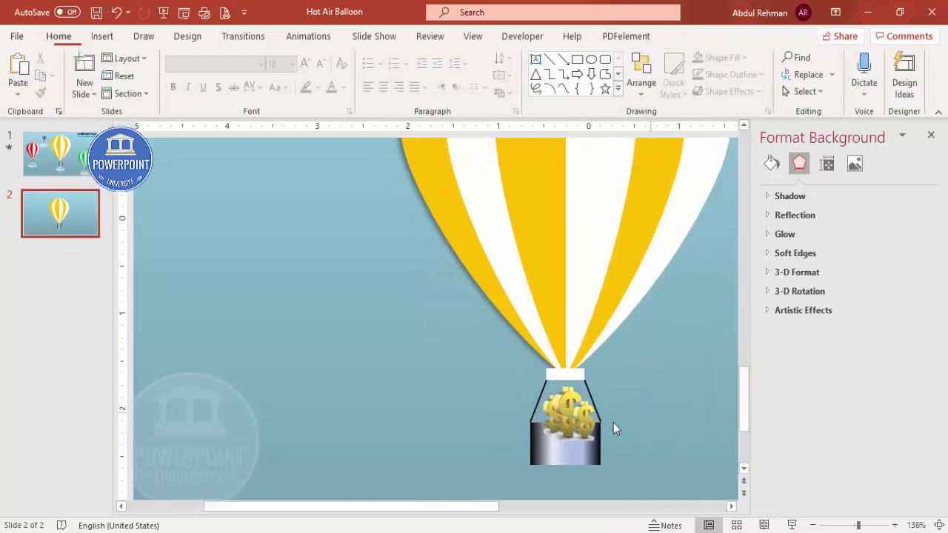
pyautogui.click(563, 395)
pyautogui.moveTo(563, 395); pyautogui.dragTo(546, 410)
pyautogui.click(660, 462)
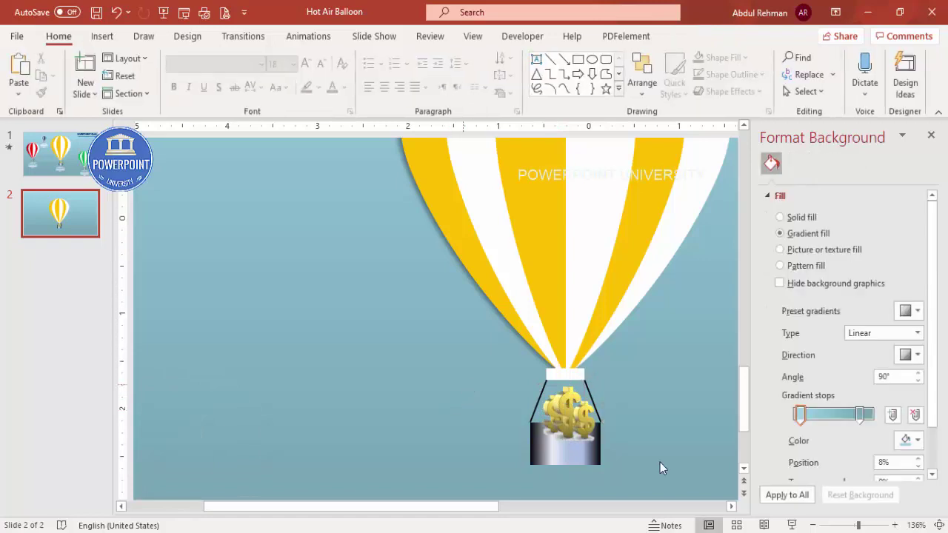
pyautogui.hotkey('ctrl', 'a')
pyautogui.click(499, 417)
pyautogui.moveTo(606, 416); pyautogui.dragTo(512, 416)
# Group the dollar signs, fit them in the basket, and send the group to back.
pyautogui.hotkey('ctrl', 'g')
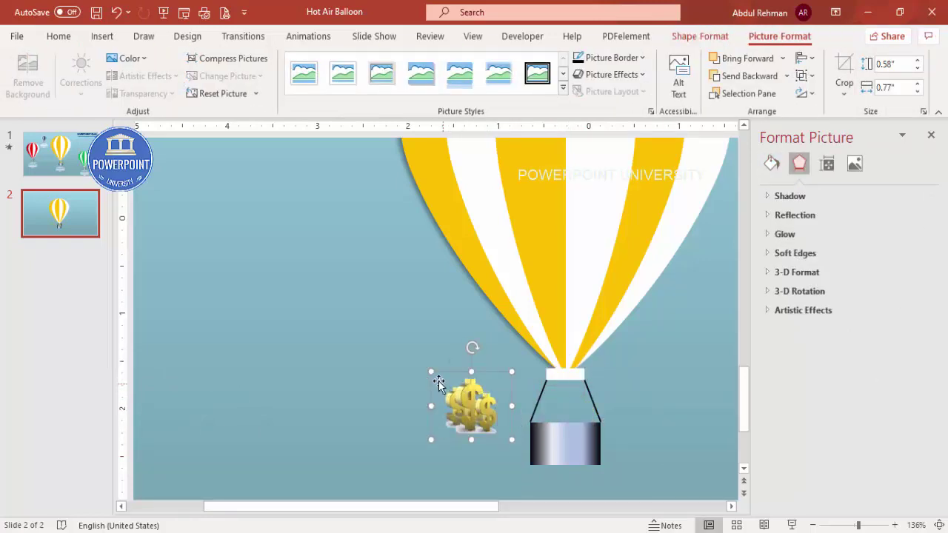
pyautogui.moveTo(430, 371); pyautogui.dragTo(437, 380)
pyautogui.moveTo(572, 414); pyautogui.dragTo(568, 411)
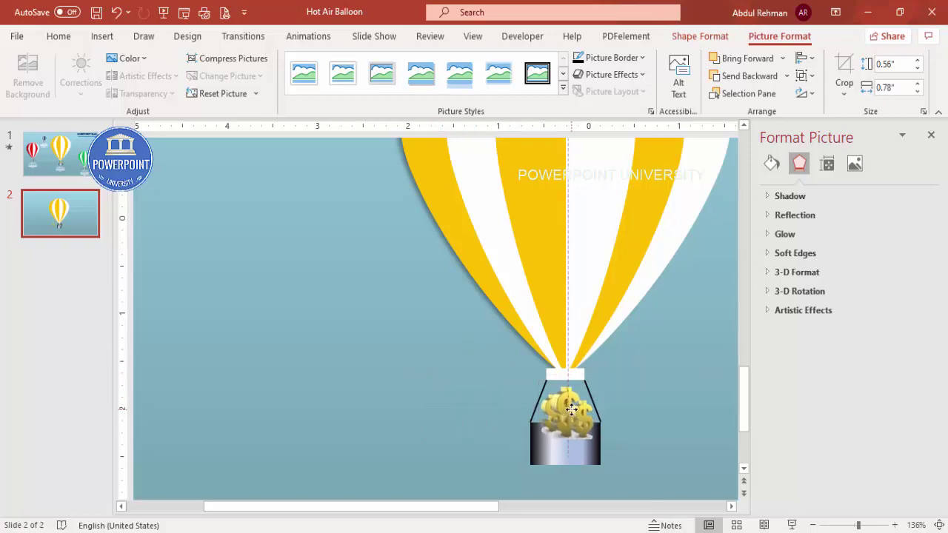
pyautogui.click(786, 76)
pyautogui.click(768, 115)
pyautogui.click(618, 426)
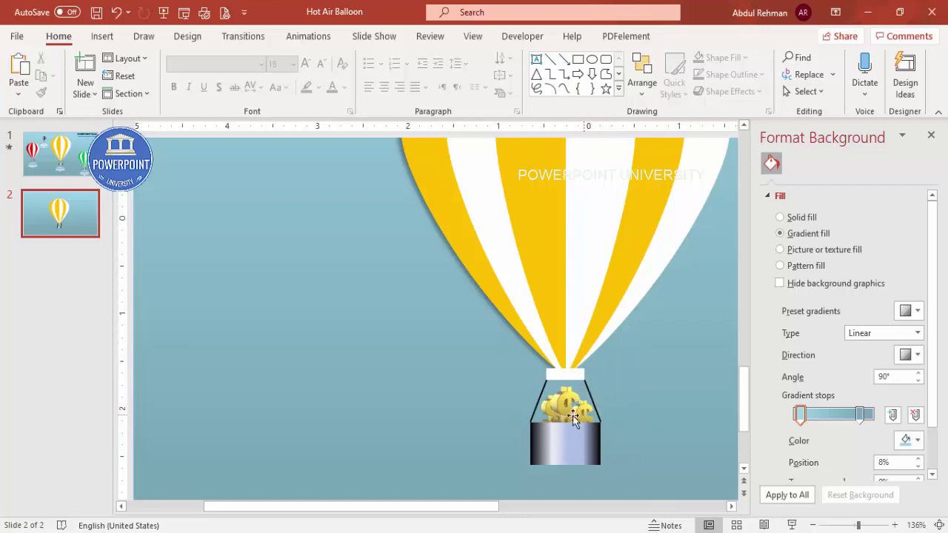
# Duplicate the balloon group to the right side and shrink the copy.
pyautogui.click(939, 525)
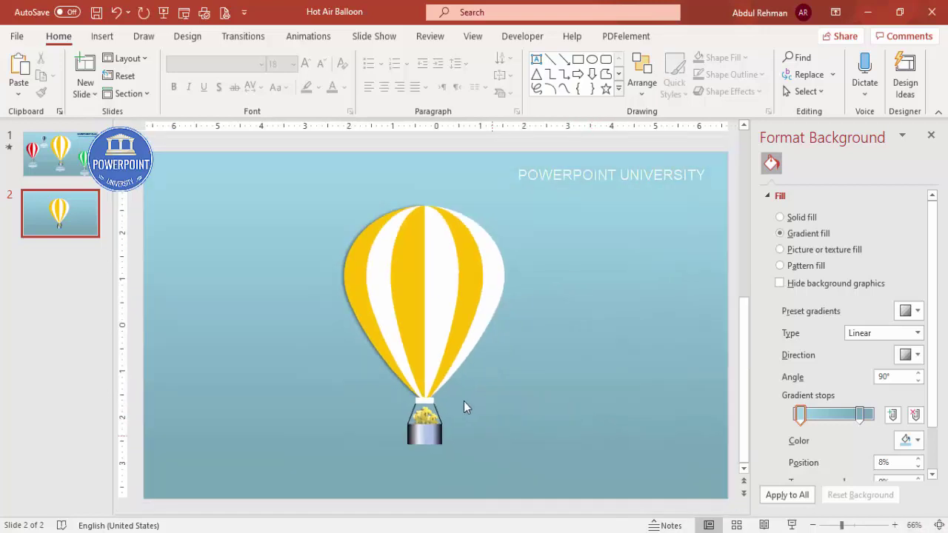
pyautogui.click(102, 35)
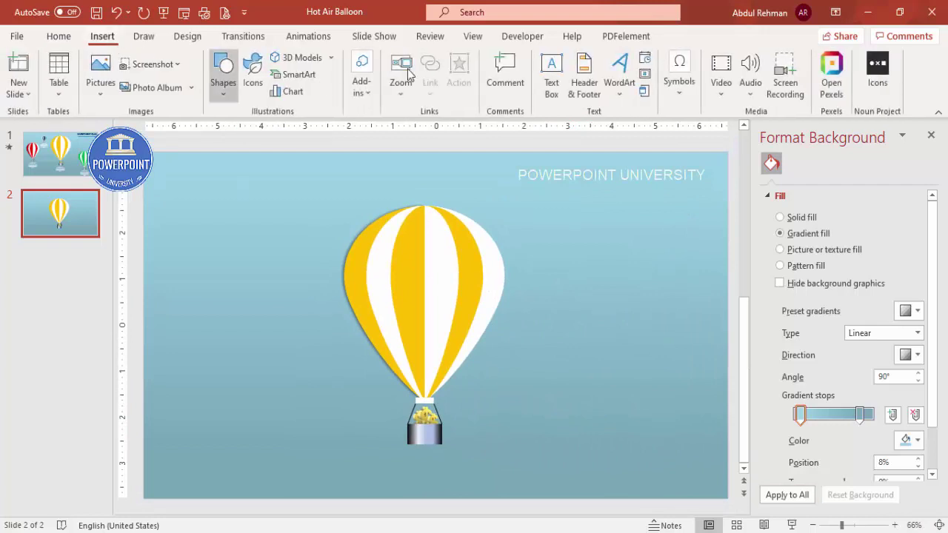
pyautogui.click(551, 77)
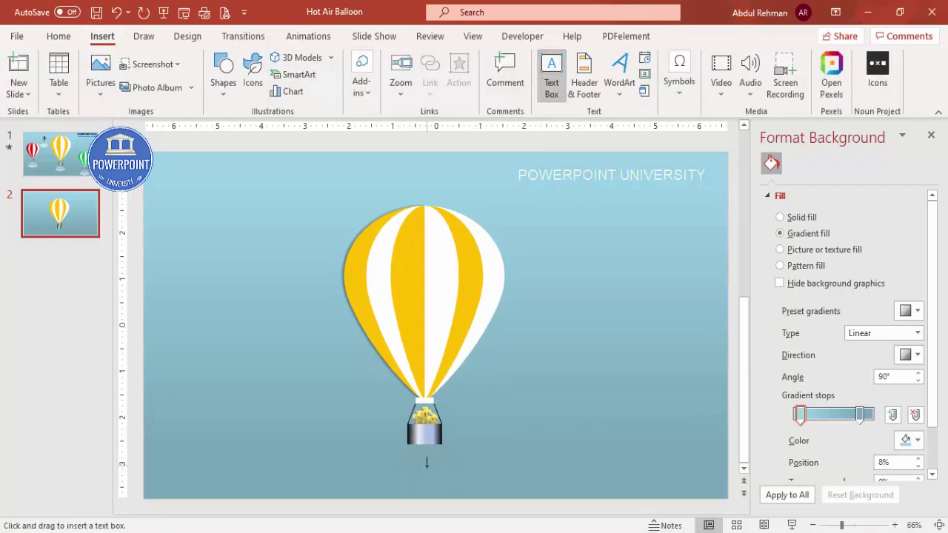
pyautogui.press('Escape')
pyautogui.click(444, 233)
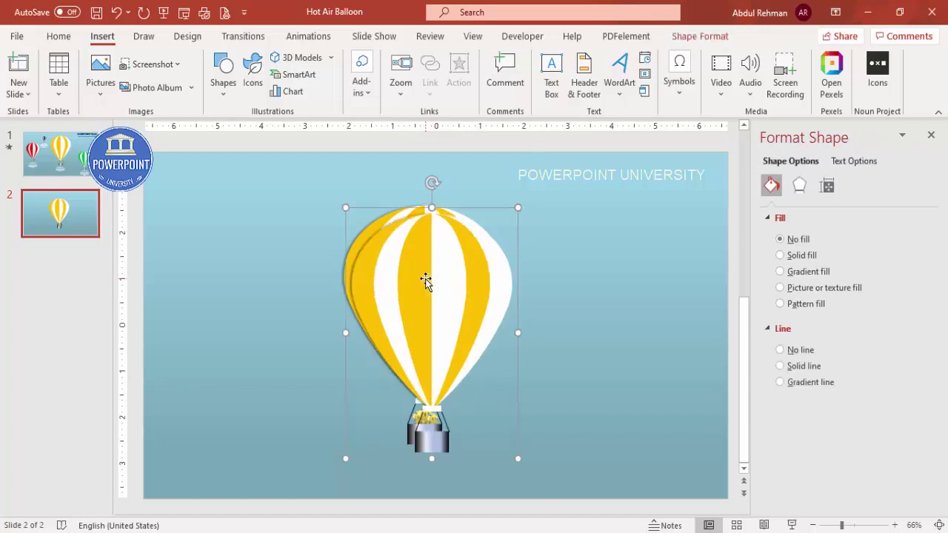
pyautogui.moveTo(428, 281); pyautogui.dragTo(614, 282)
pyautogui.moveTo(534, 212); pyautogui.dragTo(609, 312)
pyautogui.moveTo(634, 347)
pyautogui.mouseDown()
pyautogui.moveTo(641, 326)
pyautogui.moveTo(630, 320)
pyautogui.moveTo(631, 331)
pyautogui.mouseUp()
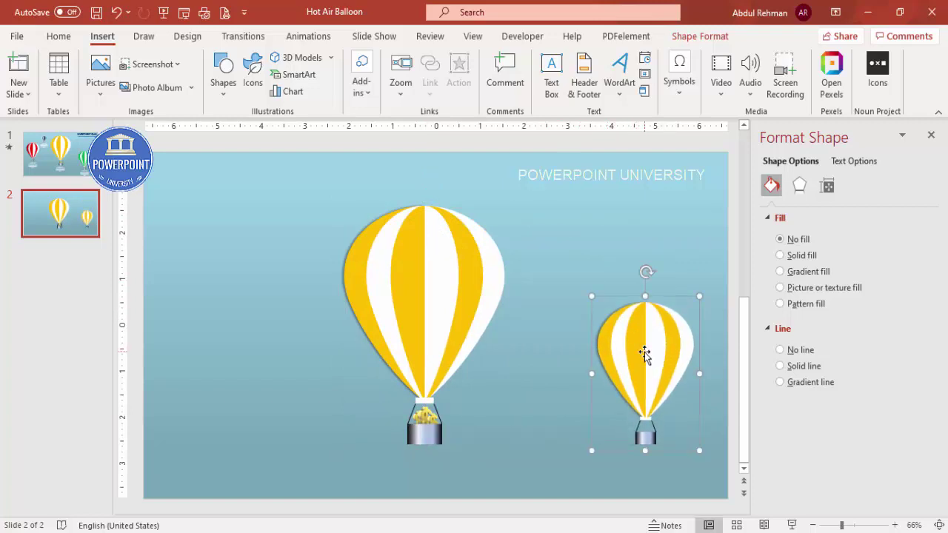
# Place another smaller balloon copy near the slide's upper left.
pyautogui.moveTo(645, 354); pyautogui.dragTo(659, 220)
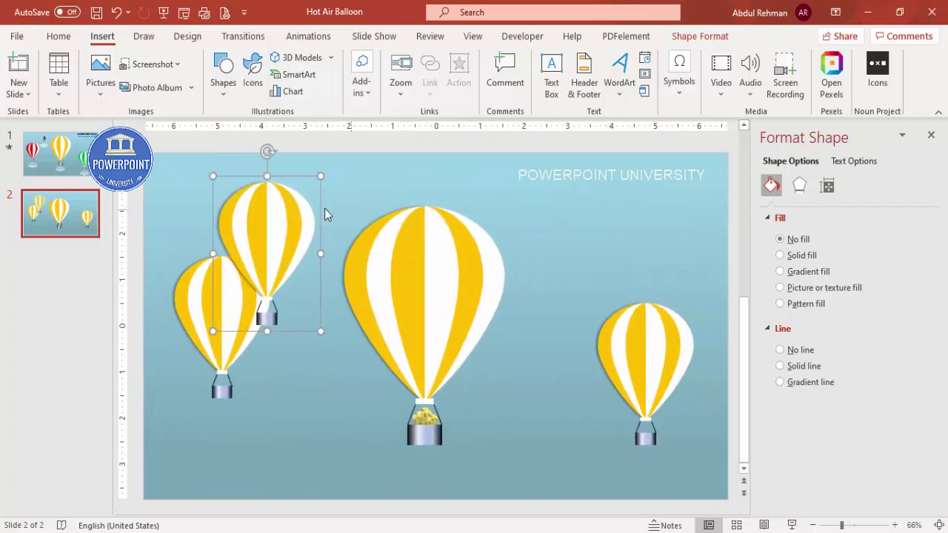
pyautogui.moveTo(212, 176); pyautogui.dragTo(308, 203)
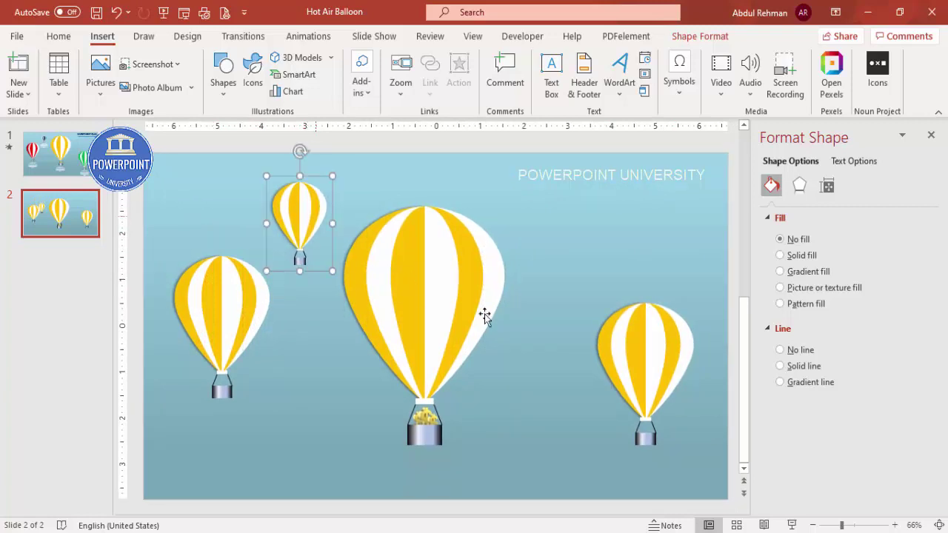
pyautogui.click(670, 349)
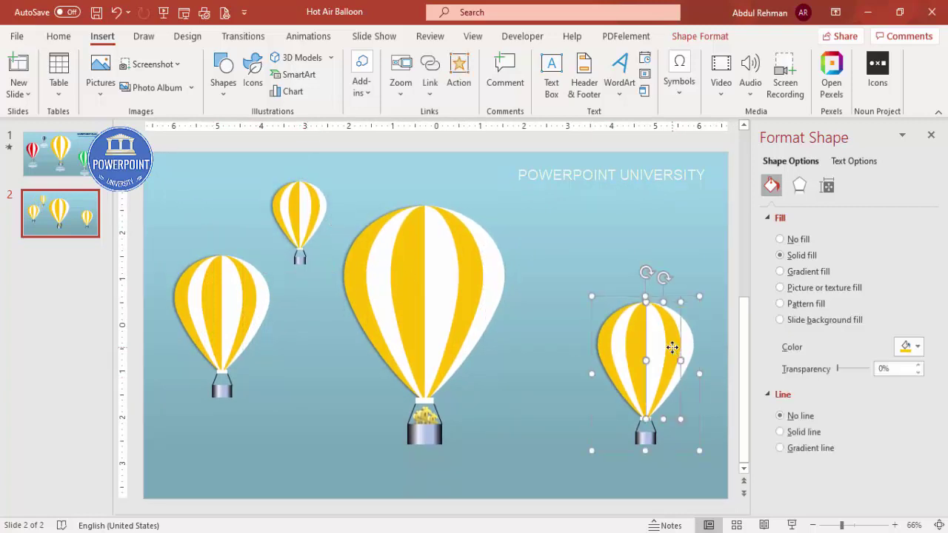